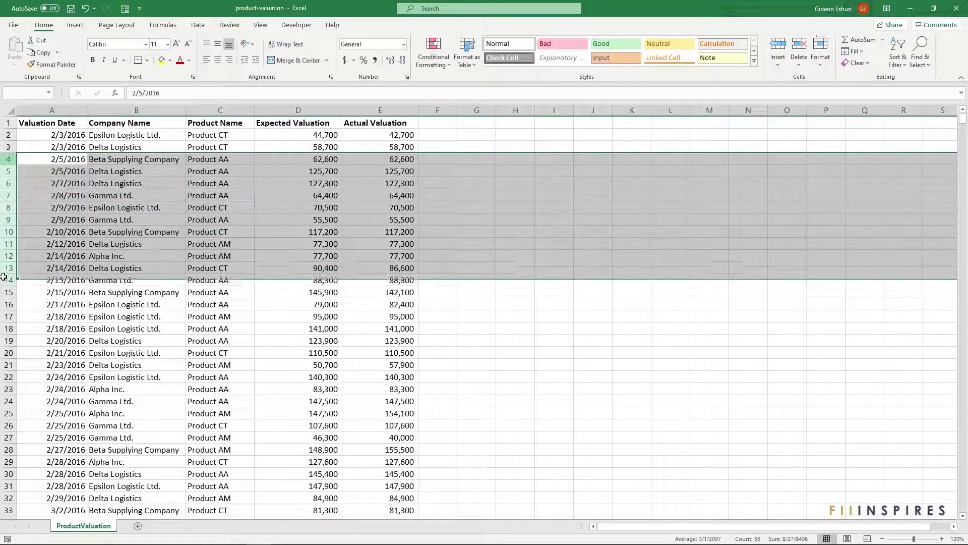
left_click_drag(125, 108, 231, 122)
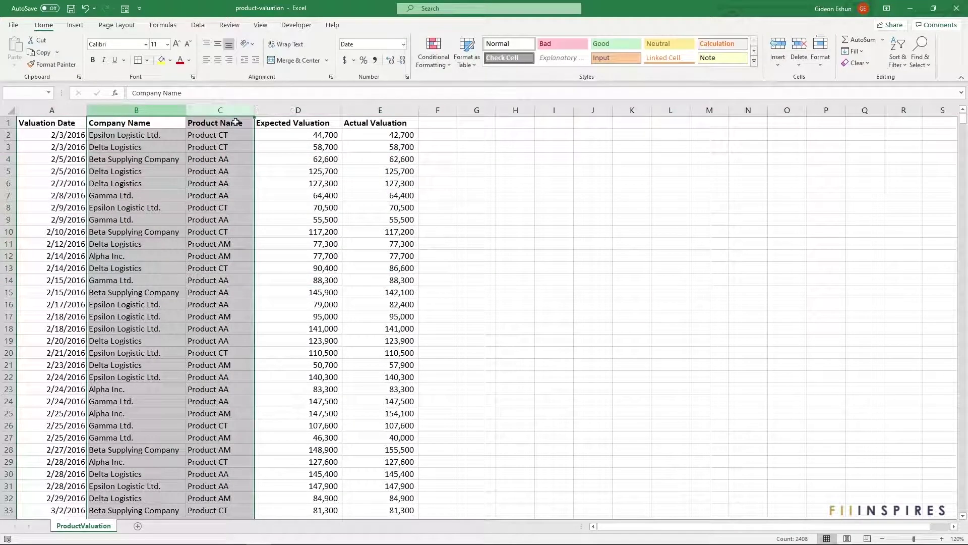
left_click(142, 160)
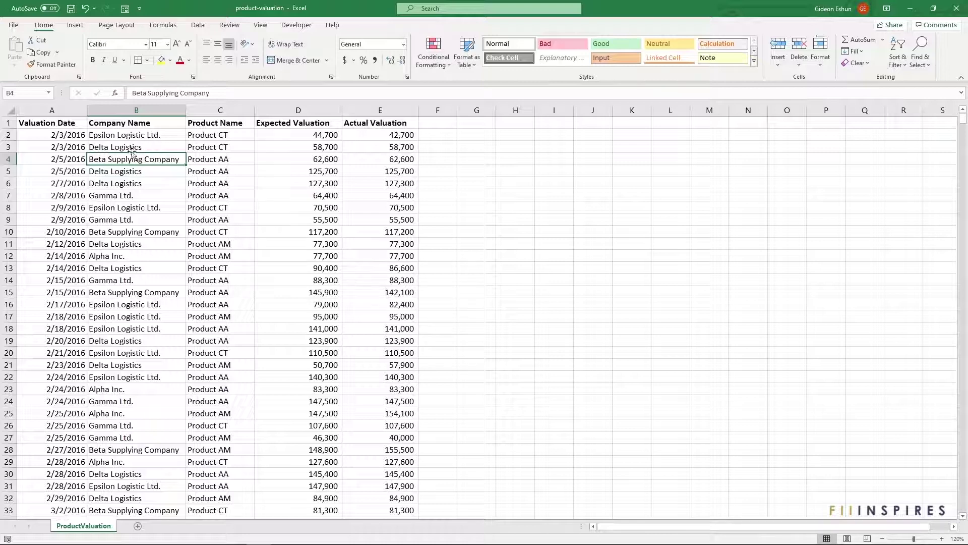
left_click_drag(56, 110, 391, 108)
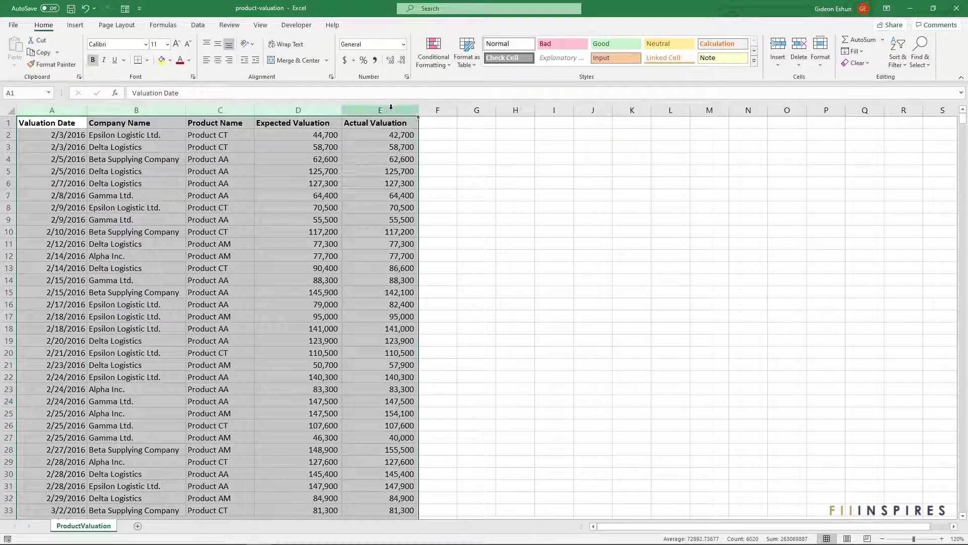
left_click(449, 183)
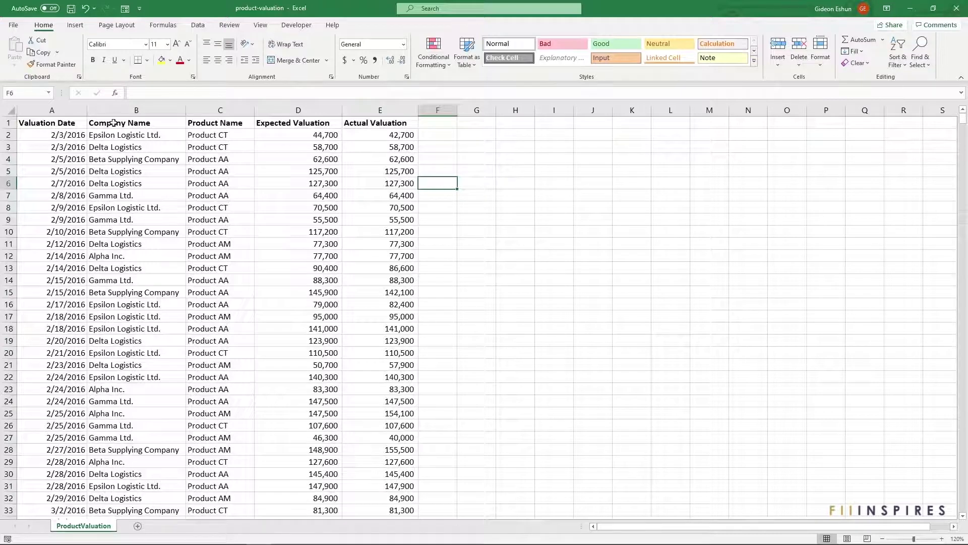
left_click_drag(59, 109, 364, 99)
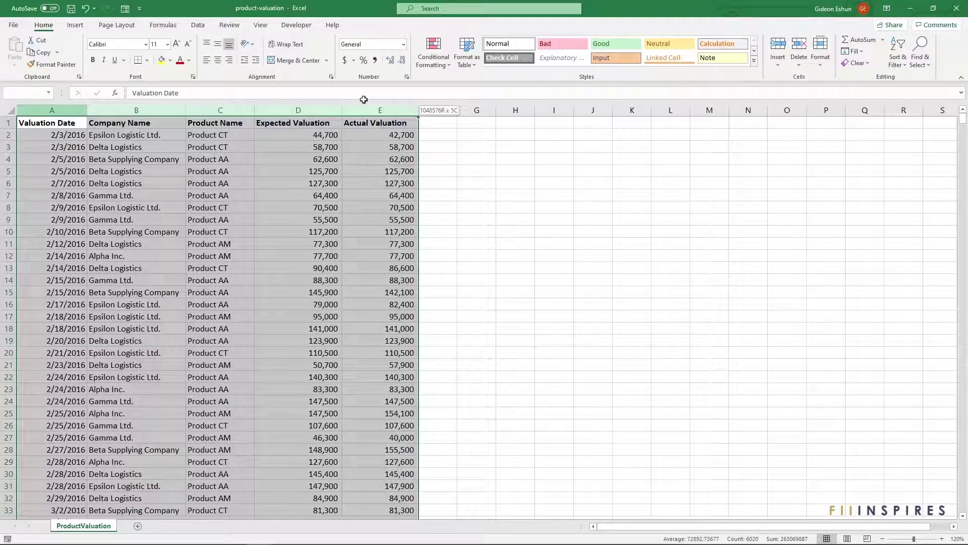
left_click_drag(364, 99, 60, 106)
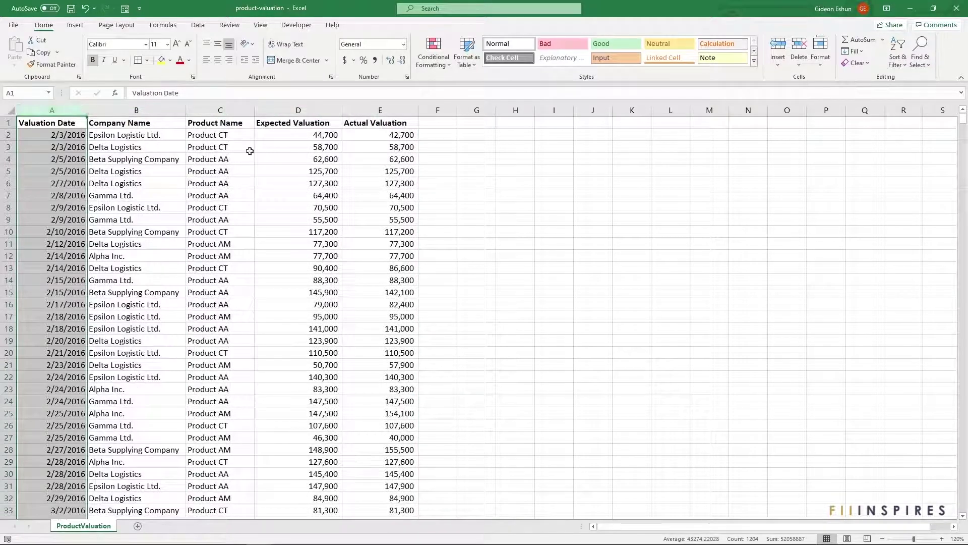
left_click(439, 160)
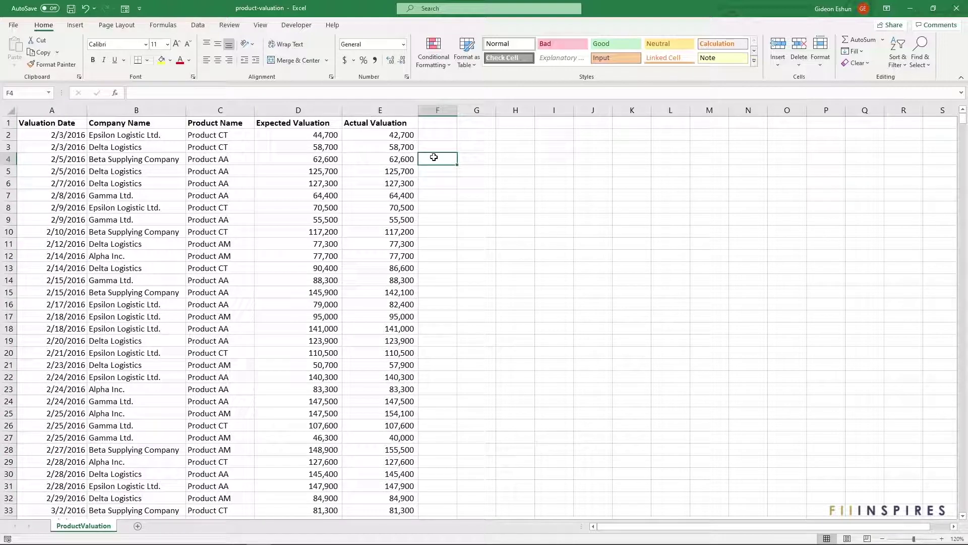
Turn on filtering for the valuation data so each header from Valuation Date to Actual Valuation gets filter options
left_click(225, 208)
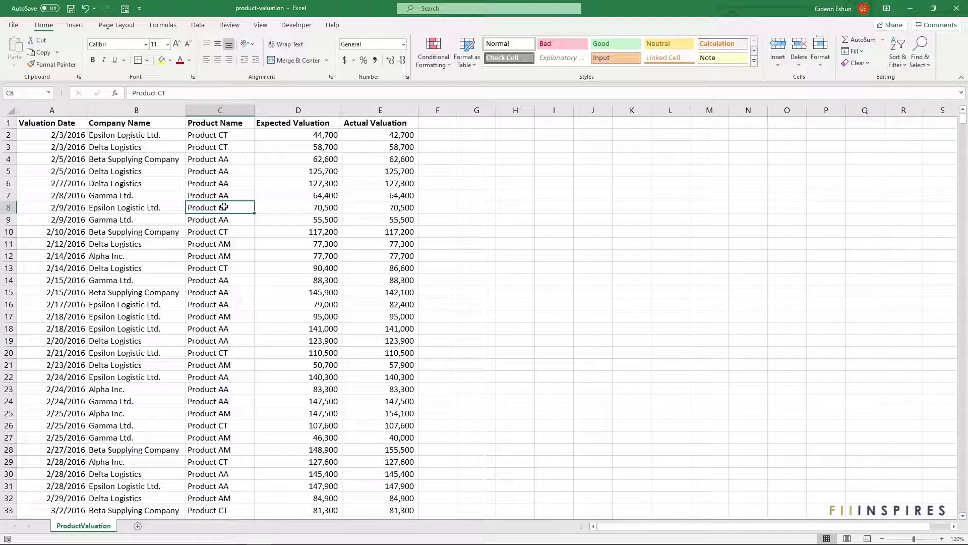
left_click(198, 26)
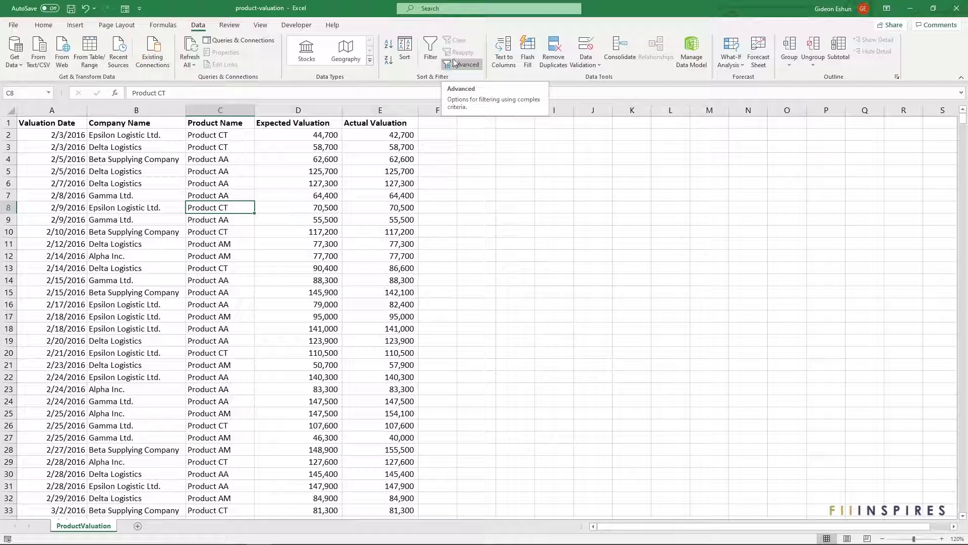
left_click(429, 44)
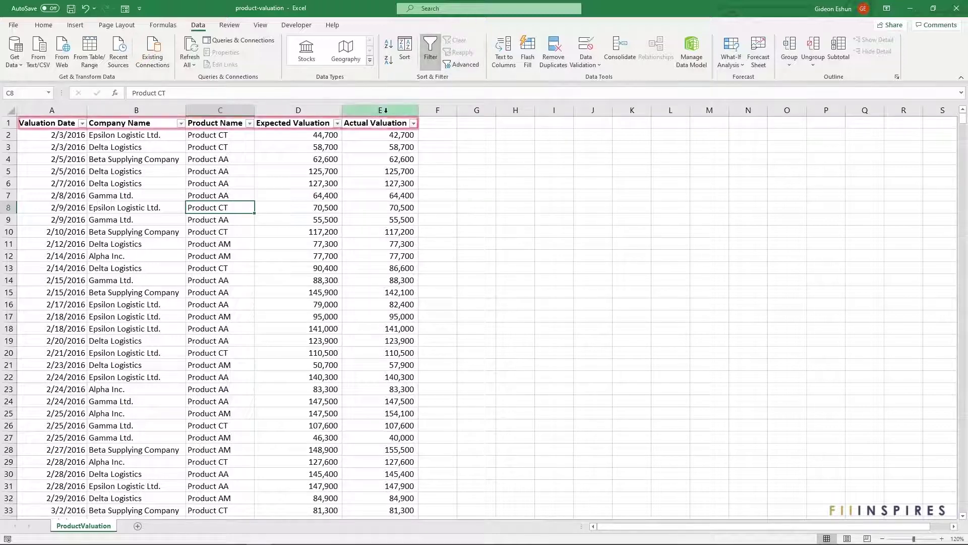
left_click_drag(398, 123, 28, 114)
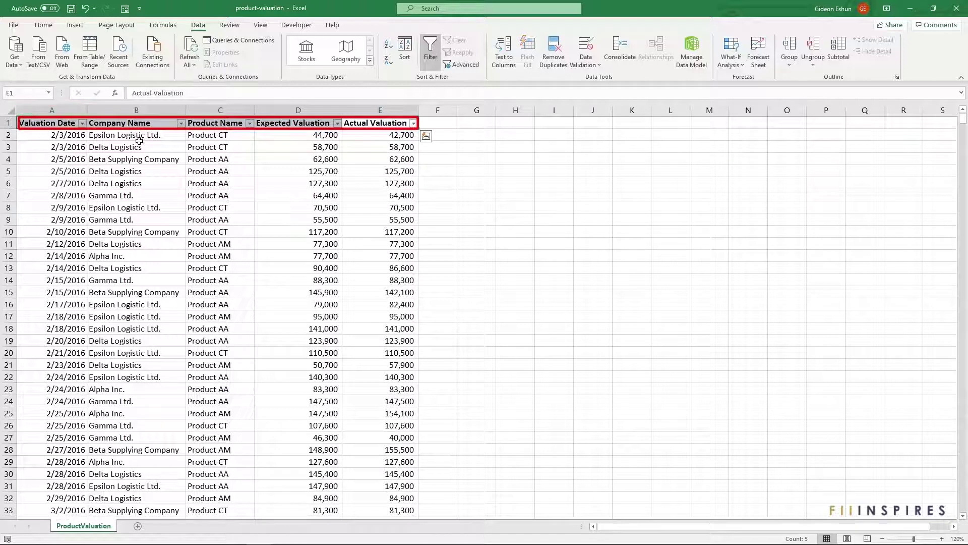
left_click(219, 146)
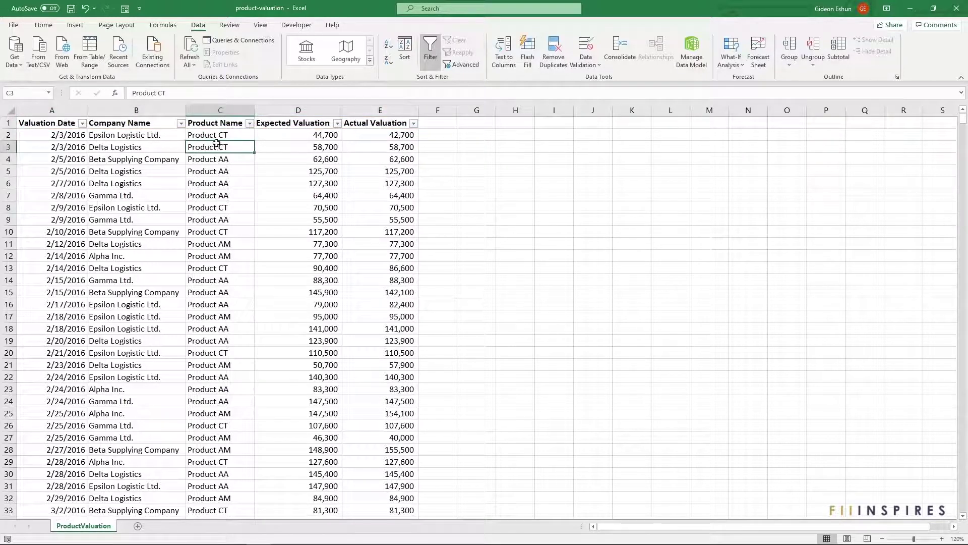
left_click(44, 25)
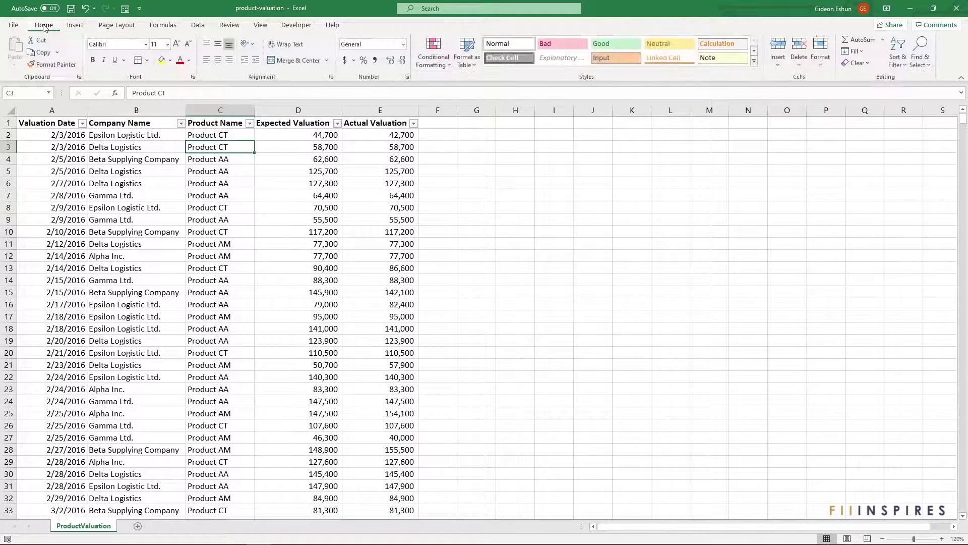
left_click(902, 63)
Look at the filter options for the Valuation Date and Company Name columns
left_click(82, 124)
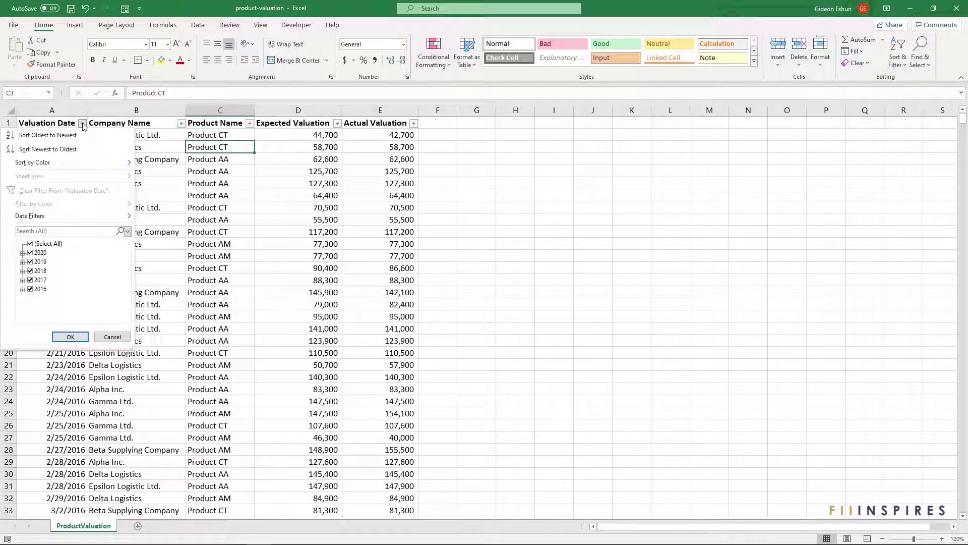
left_click(180, 123)
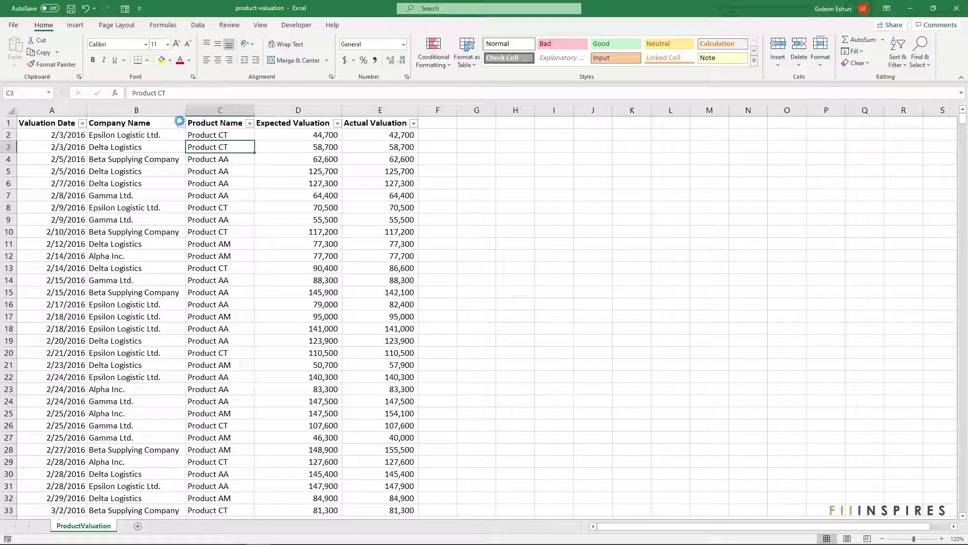
left_click(181, 123)
Search the Expected Valuation filter for 115, keep only 115,100 selected, and dismiss the filter without applying it
left_click(337, 124)
left_click(337, 124)
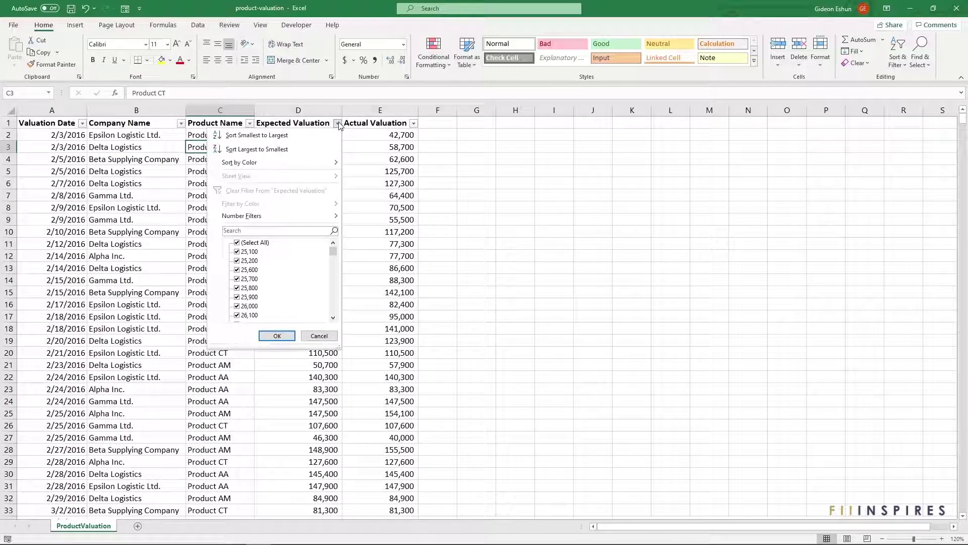
left_click(272, 231)
type("115")
left_click(237, 243)
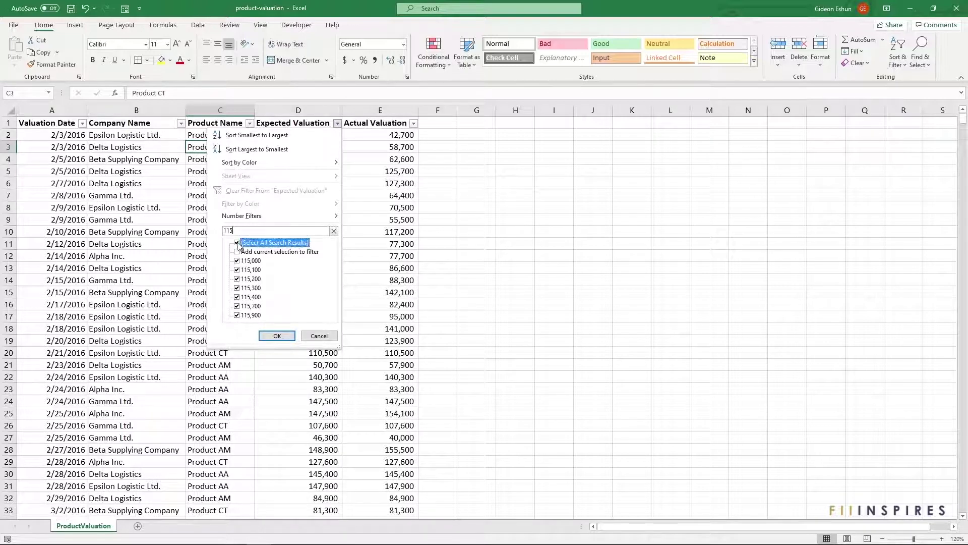
left_click(237, 269)
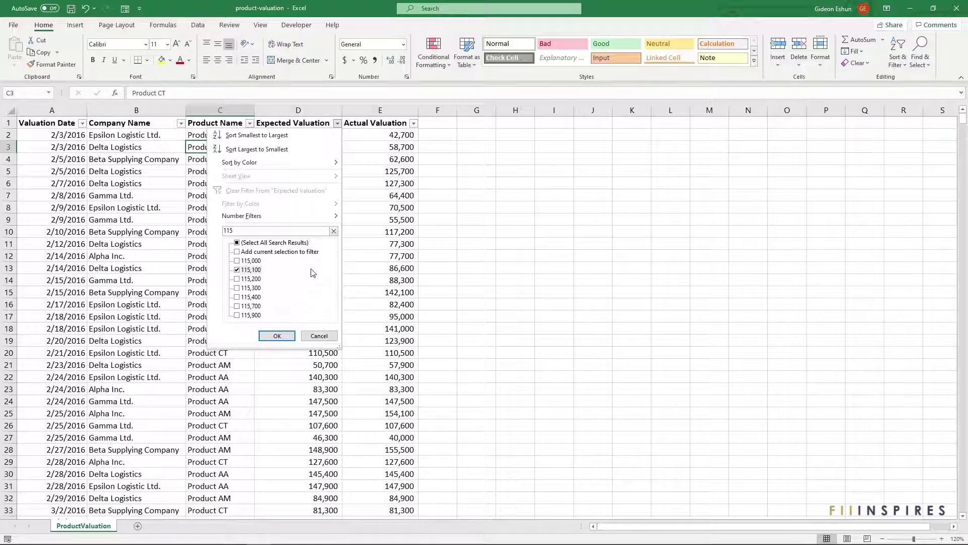
mouse_move(334, 215)
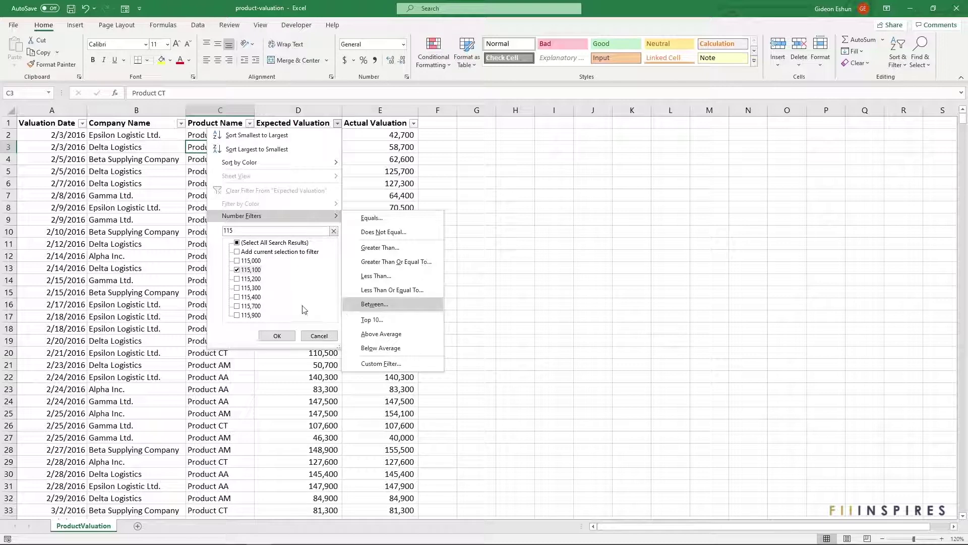
left_click(181, 126)
Examine the text filter options for the Company Name column, including the custom filter dialog, and close it without setting criteria
left_click(182, 126)
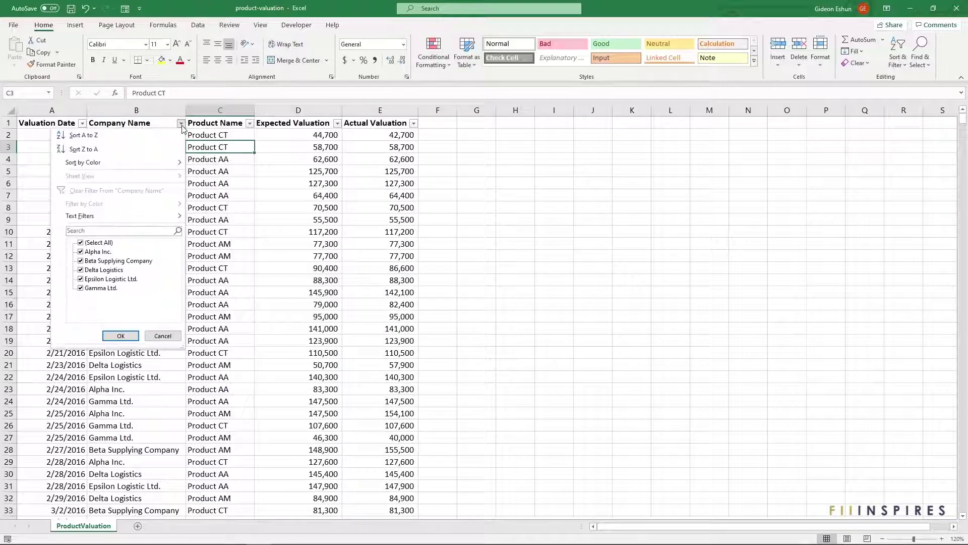
mouse_move(163, 216)
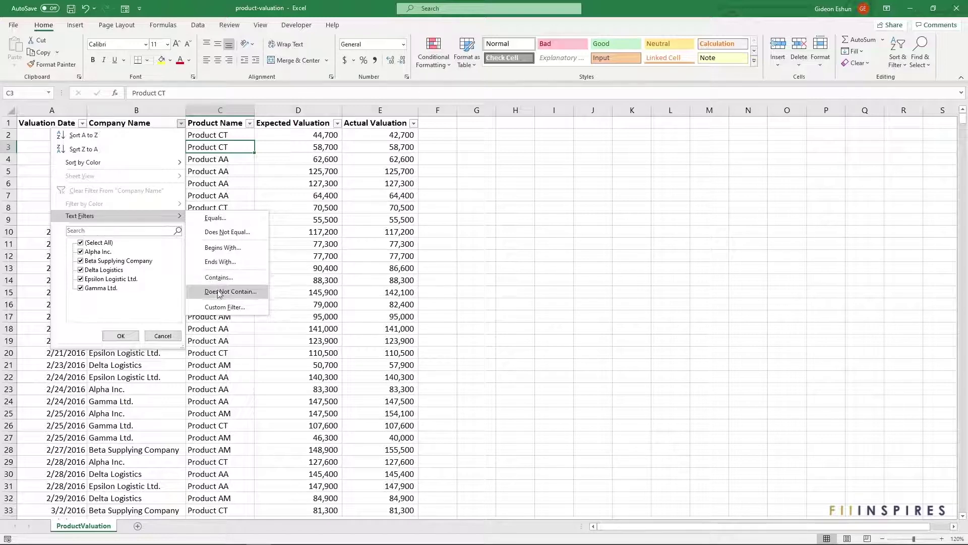
left_click(225, 307)
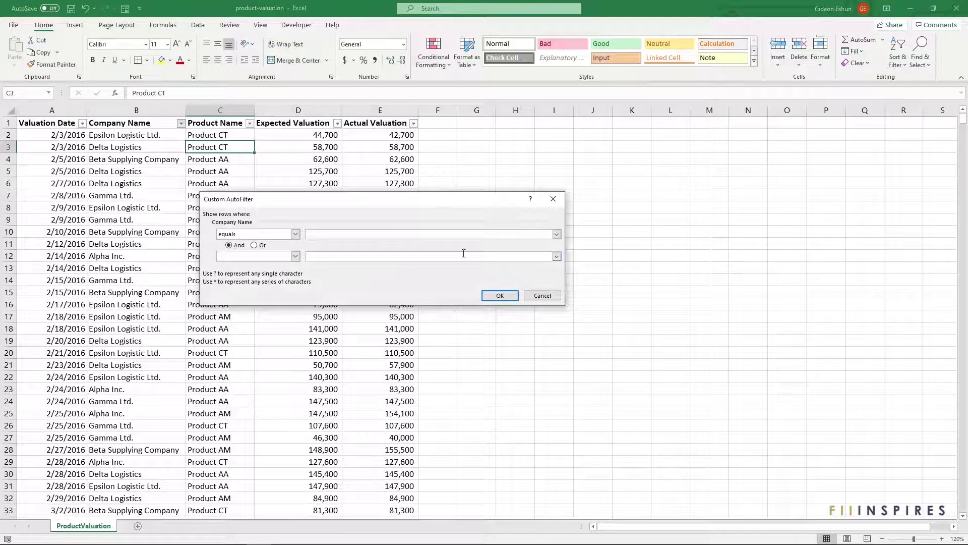
left_click(552, 198)
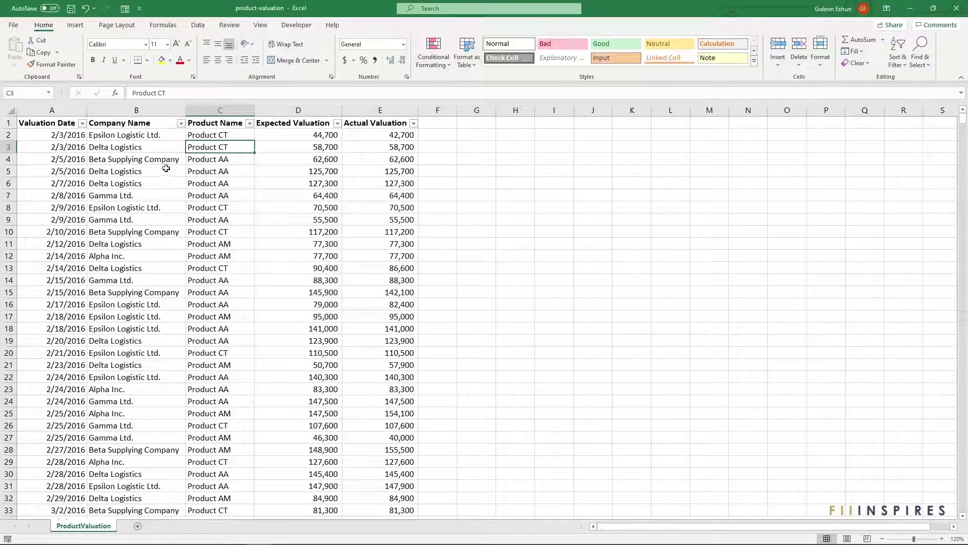
Examine the date filter options for the Valuation Date column, including the quarters and months available as periods
left_click(81, 124)
mouse_move(108, 217)
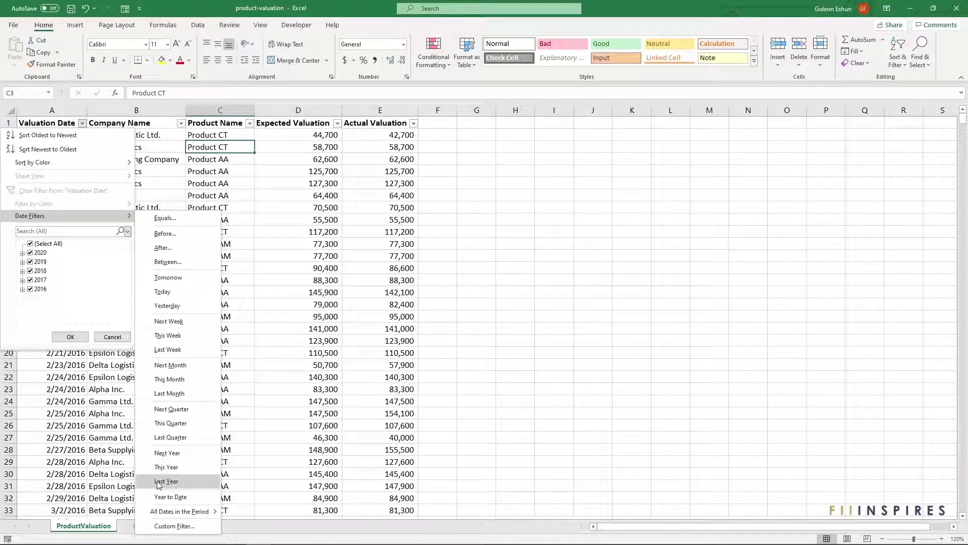
mouse_move(181, 511)
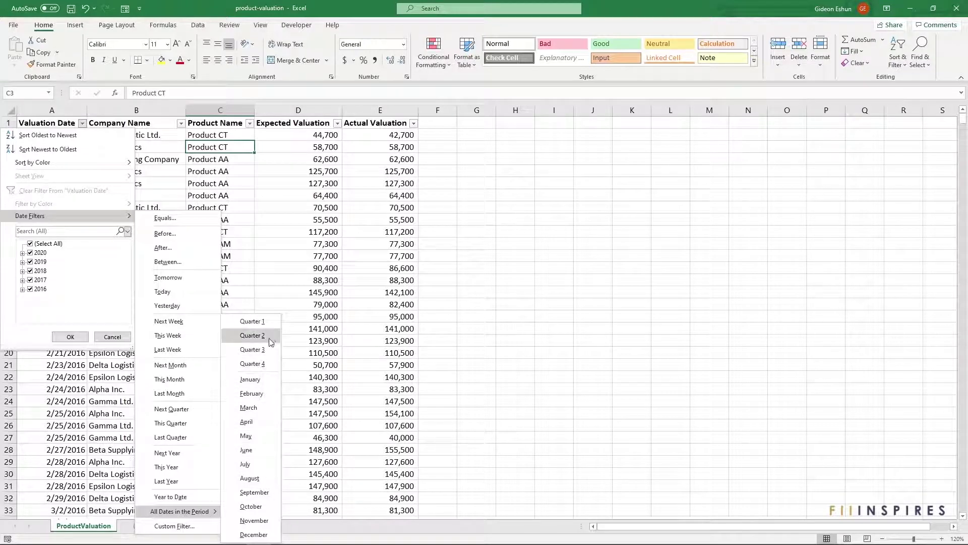
left_click(277, 300)
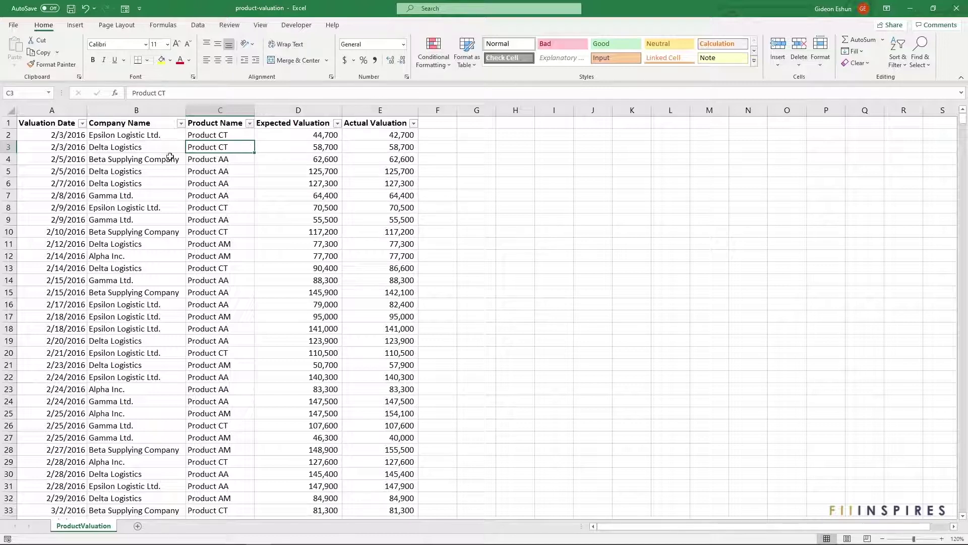
left_click(7, 147)
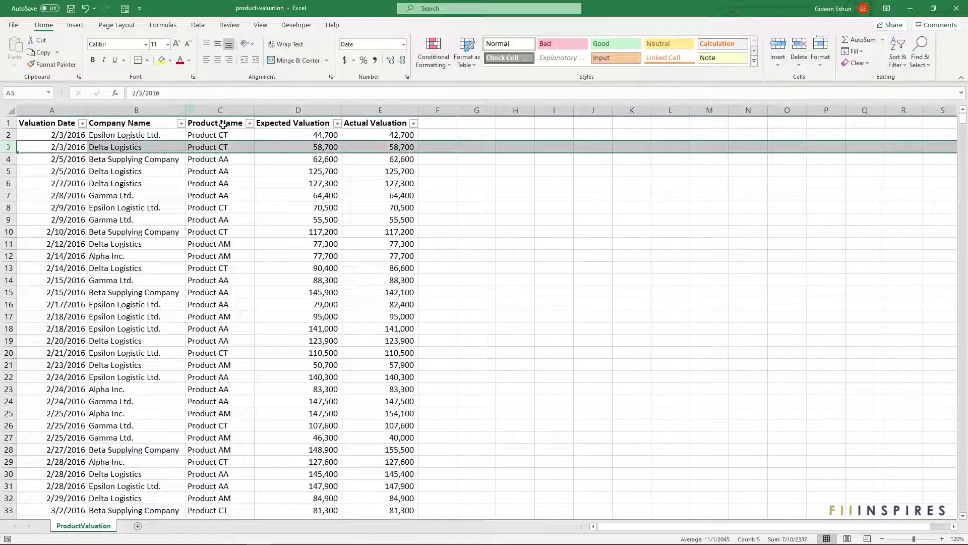
left_click(158, 109)
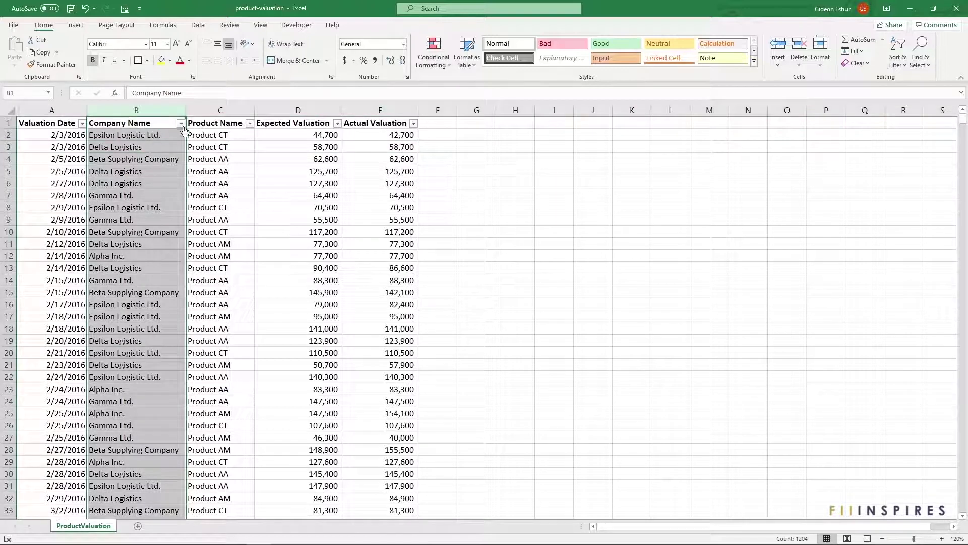
left_click(228, 150)
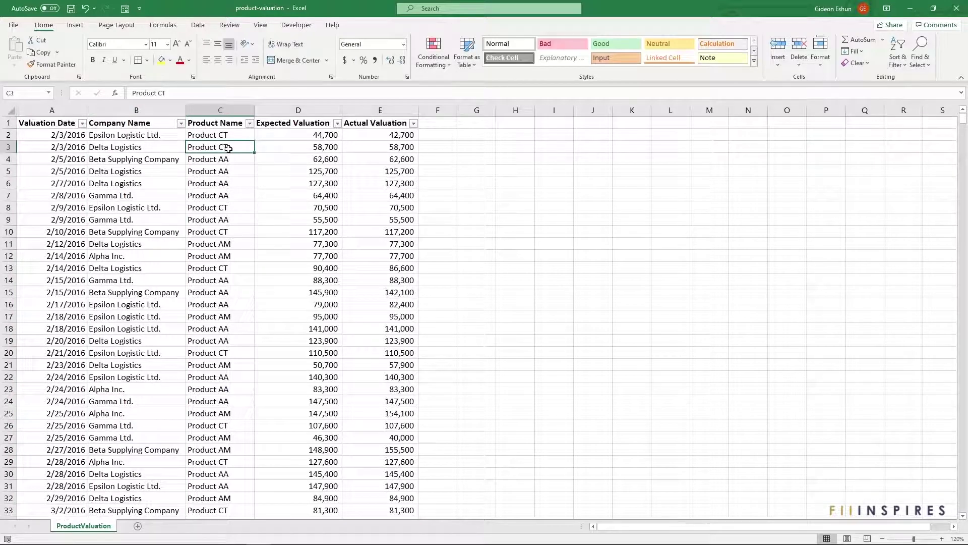
Open the Product Name column's filter options and deselect all products
left_click(236, 124)
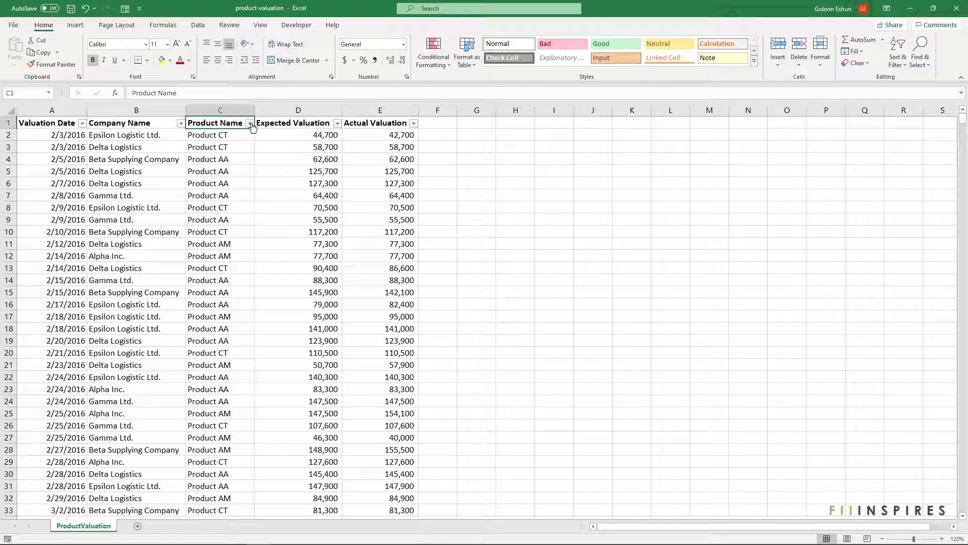
left_click(250, 123)
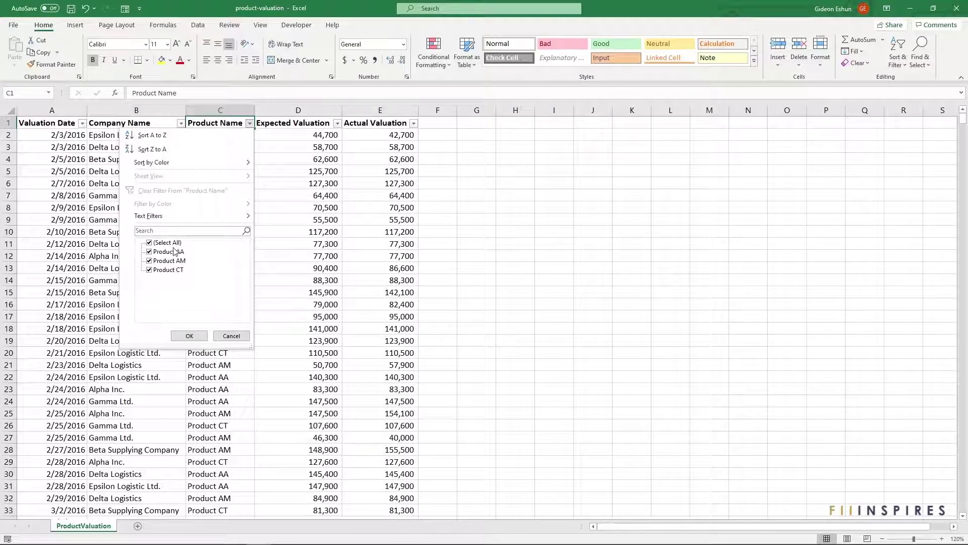
left_click(149, 243)
Filter the Product Name column to show only the Product AM rows
left_click(150, 260)
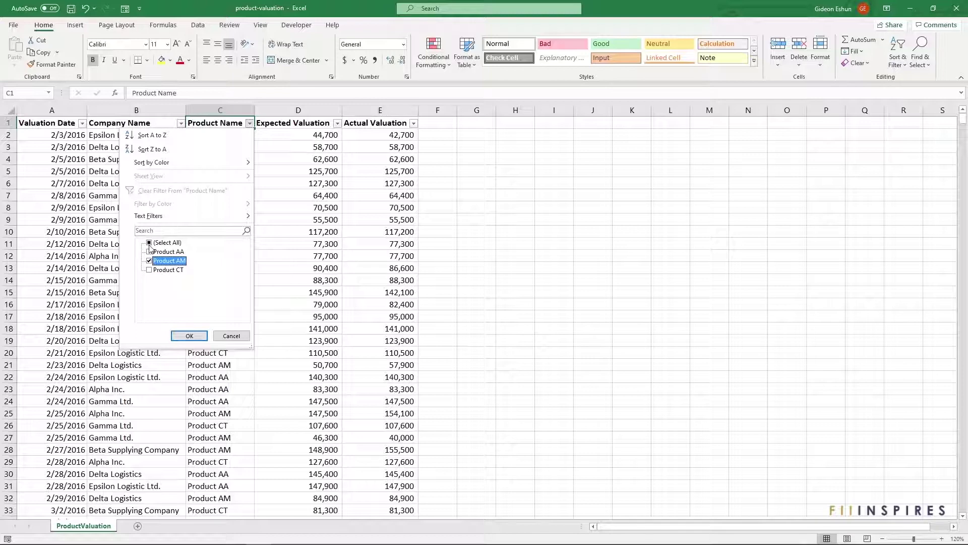
left_click(150, 243)
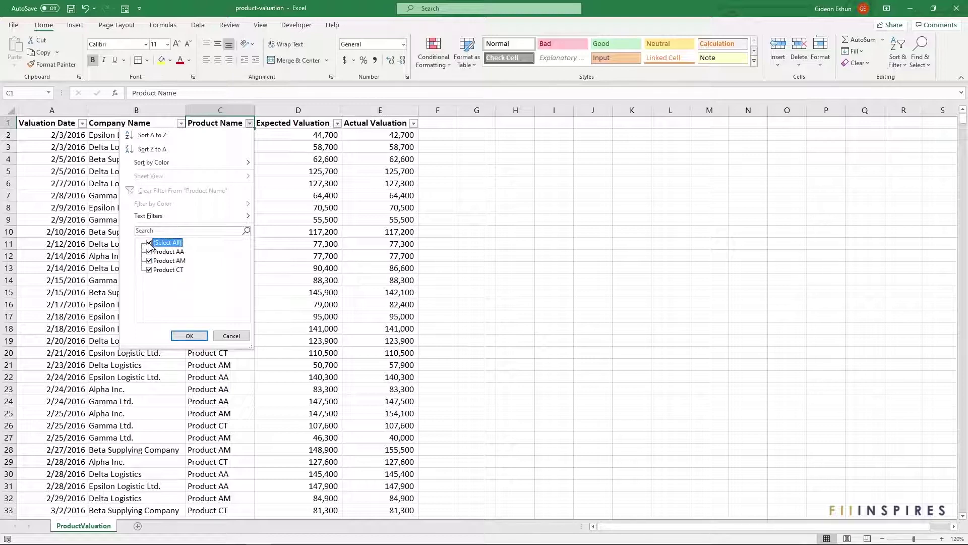
left_click(150, 261)
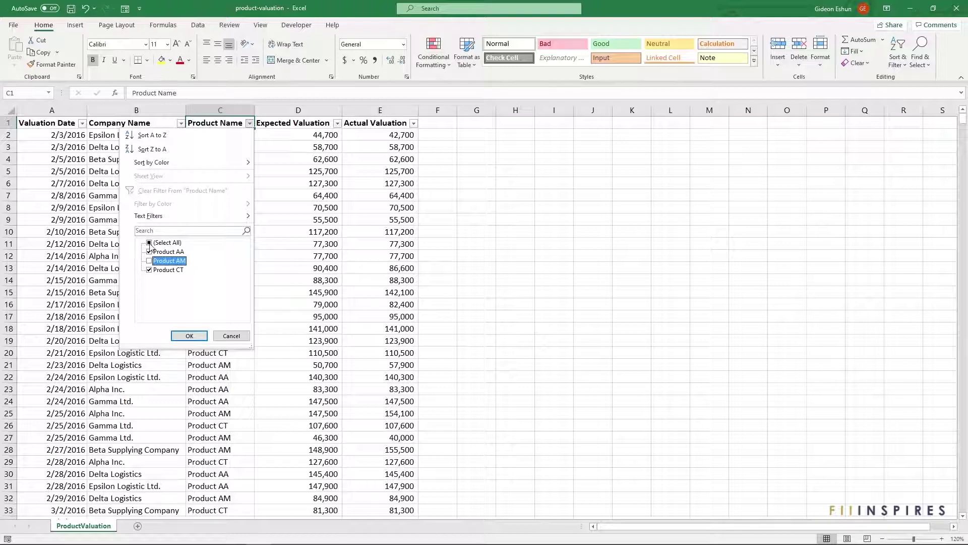
left_click(149, 244)
left_click(150, 243)
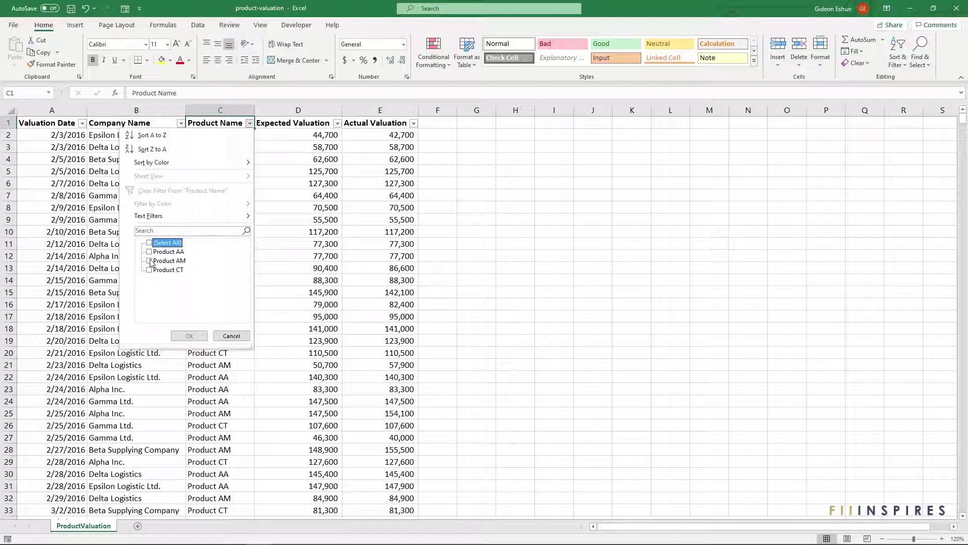
left_click(150, 261)
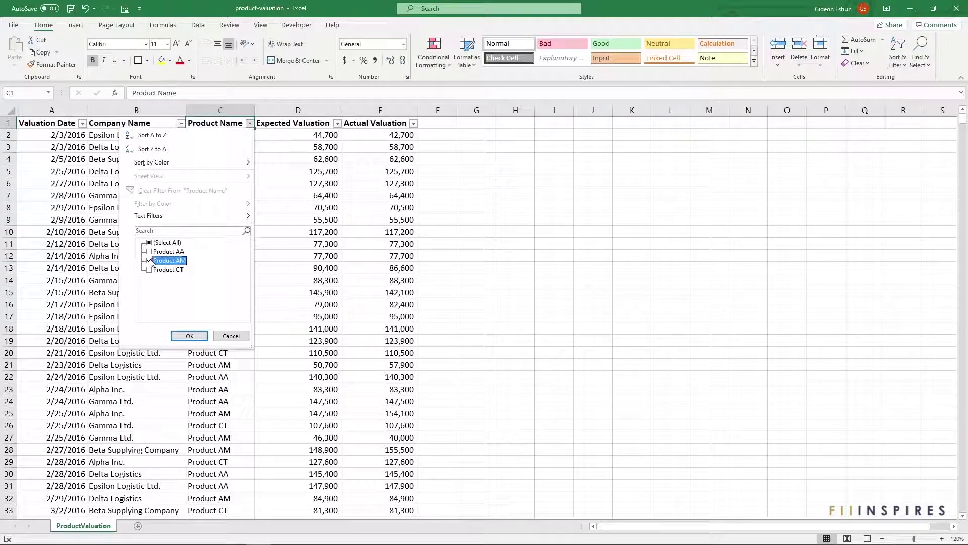
left_click(189, 336)
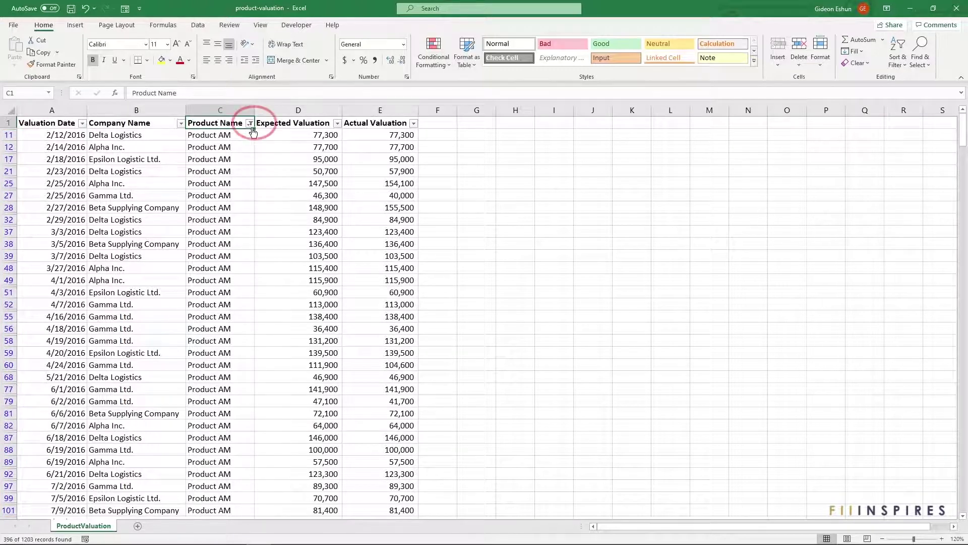
Add a filter on the Company Name column that keeps only Gamma Ltd. among the Product AM rows
mouse_move(253, 130)
left_click(153, 123)
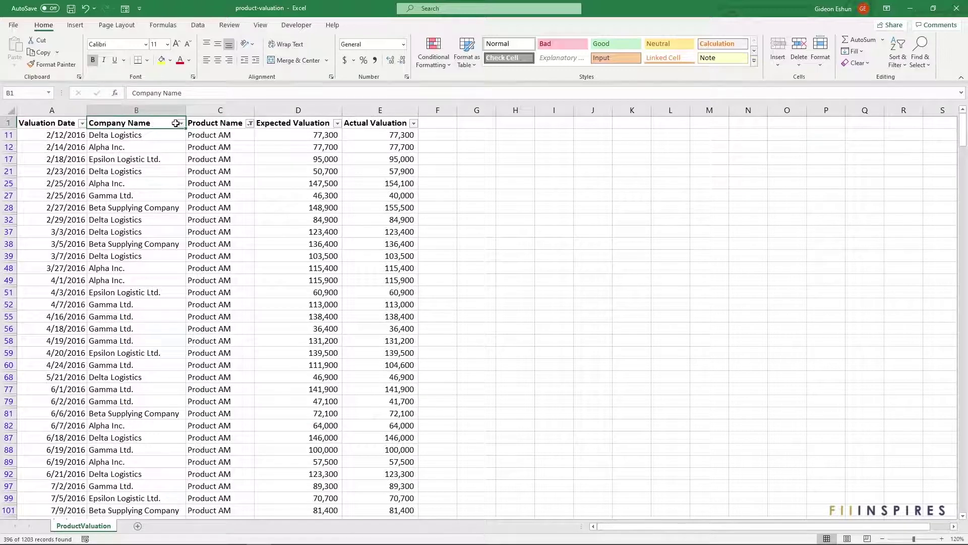
left_click(249, 123)
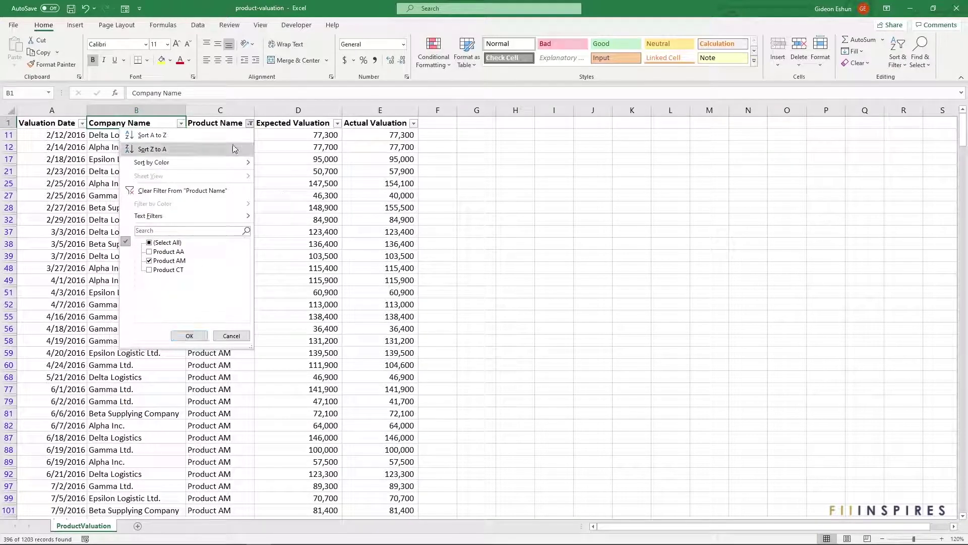
left_click(182, 124)
left_click(182, 124)
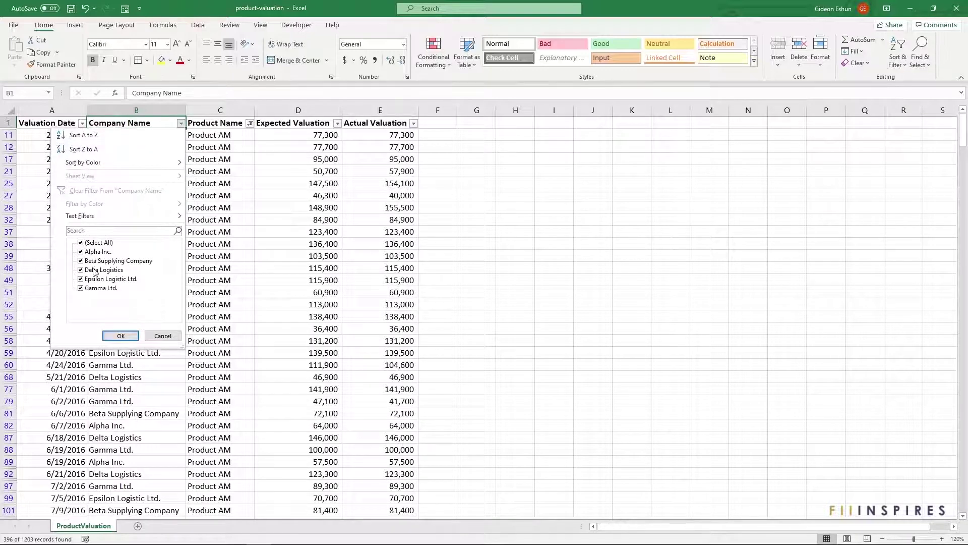
left_click(85, 243)
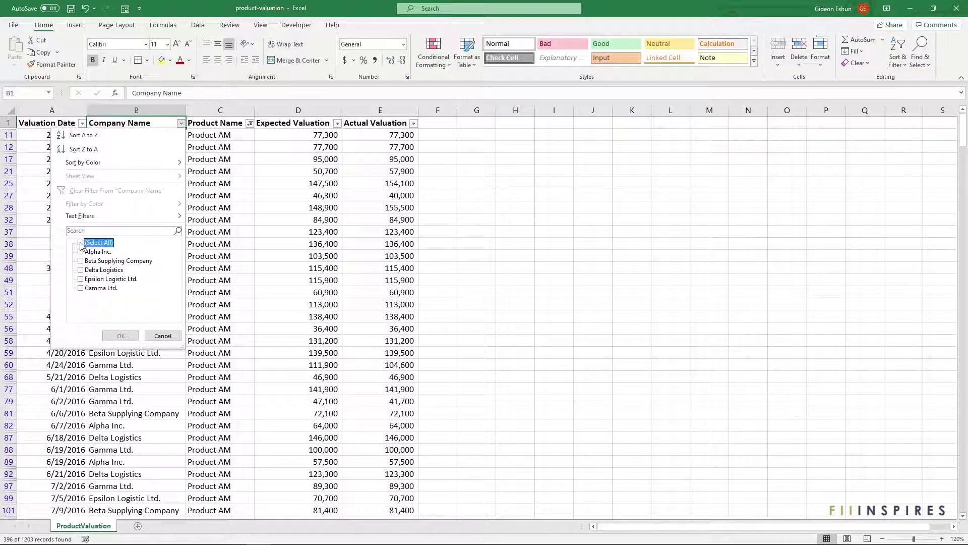
left_click(81, 288)
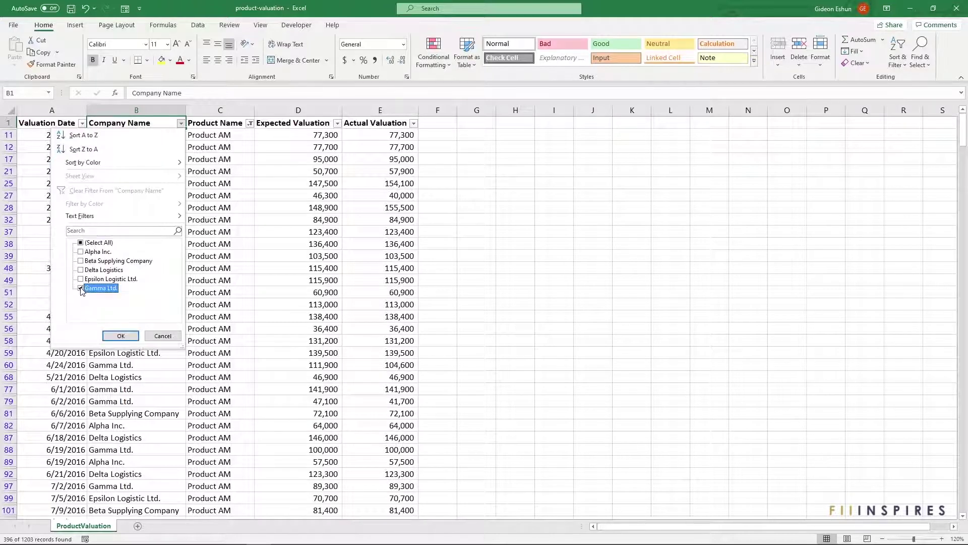
left_click(119, 336)
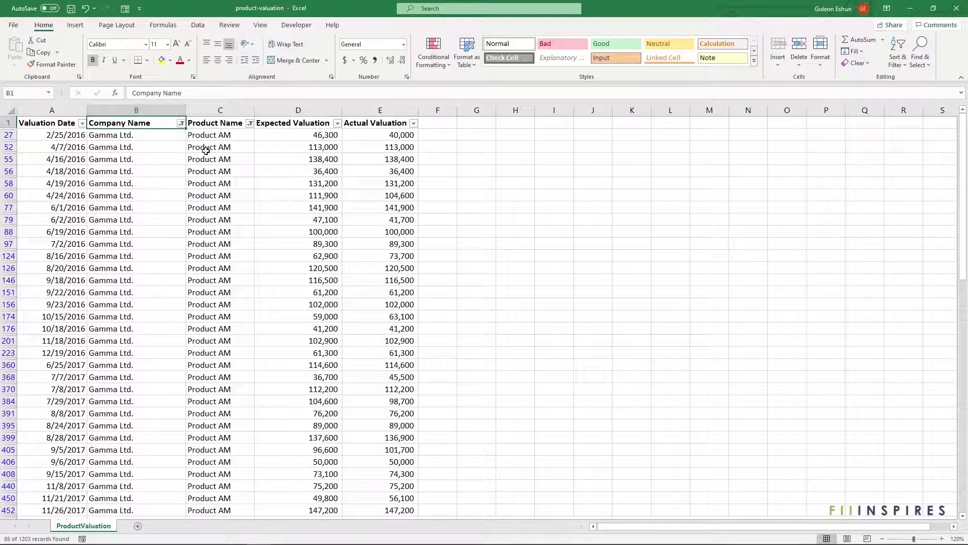
Review the filtered Product Name and Company Name columns, and clear the Company Name column's filter
left_click(216, 111)
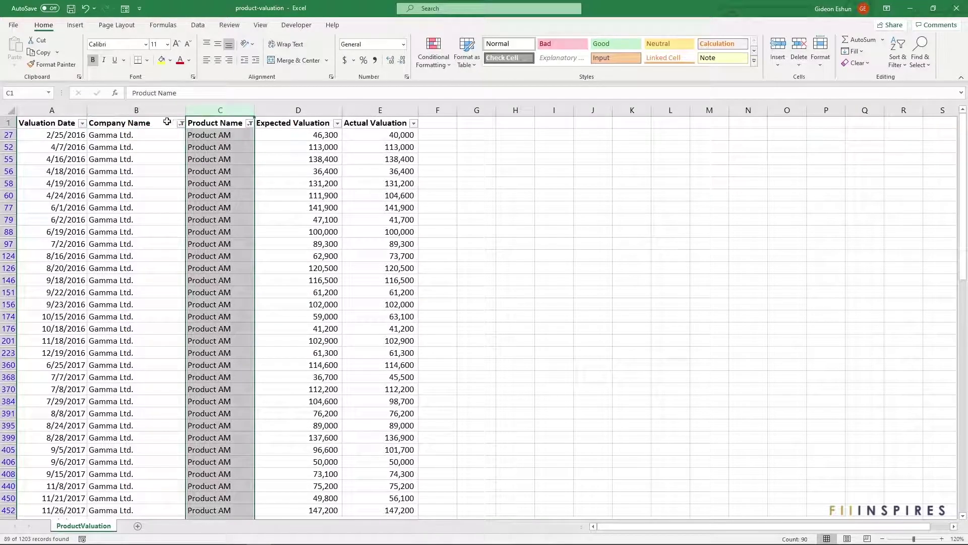
left_click(154, 110)
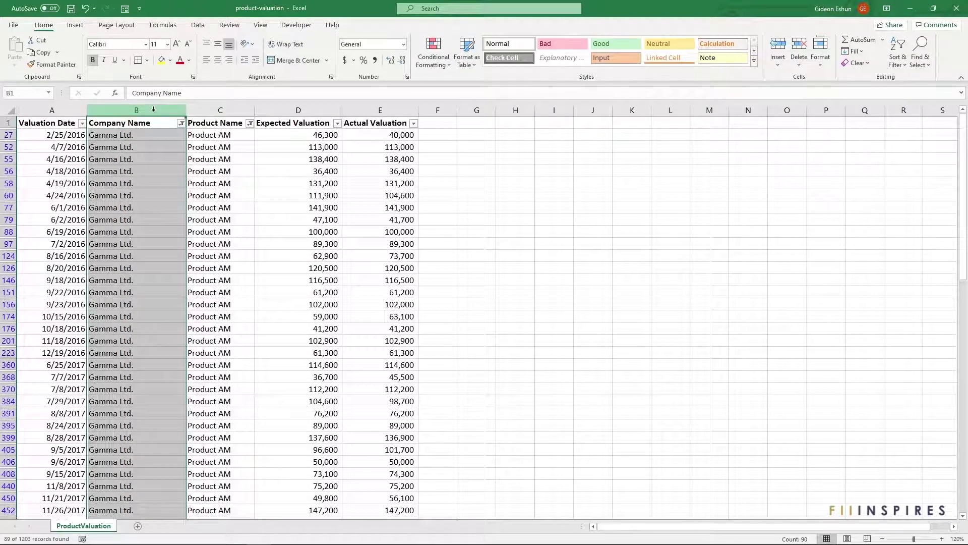
left_click(204, 146)
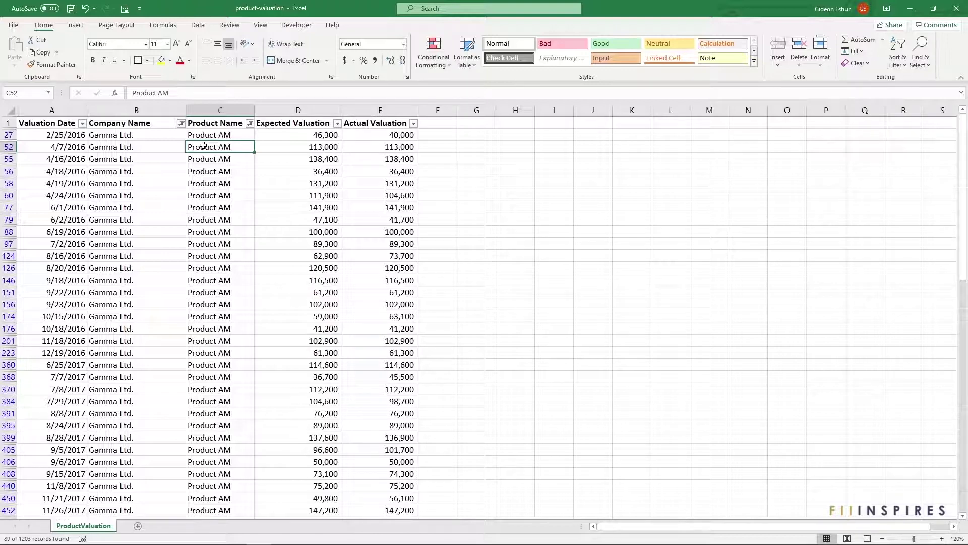
left_click(182, 128)
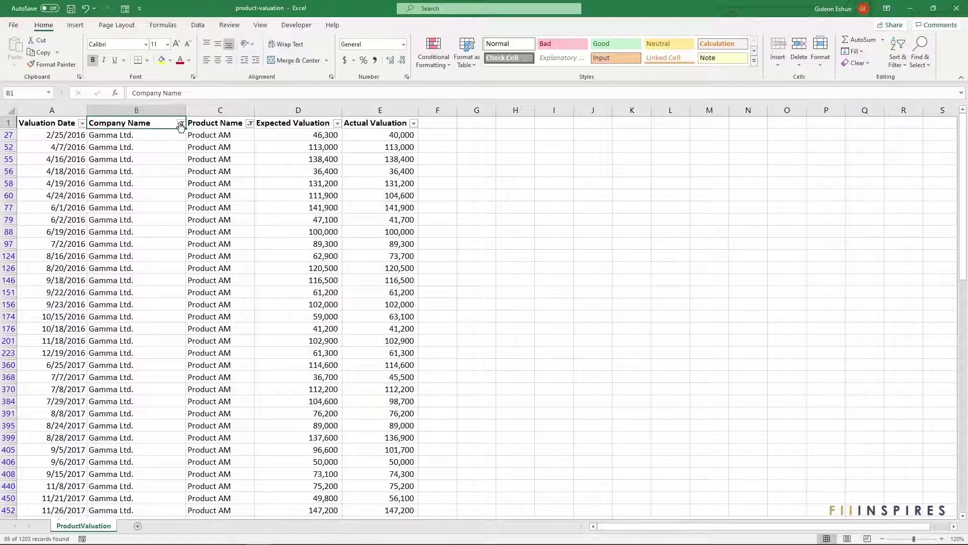
left_click(181, 124)
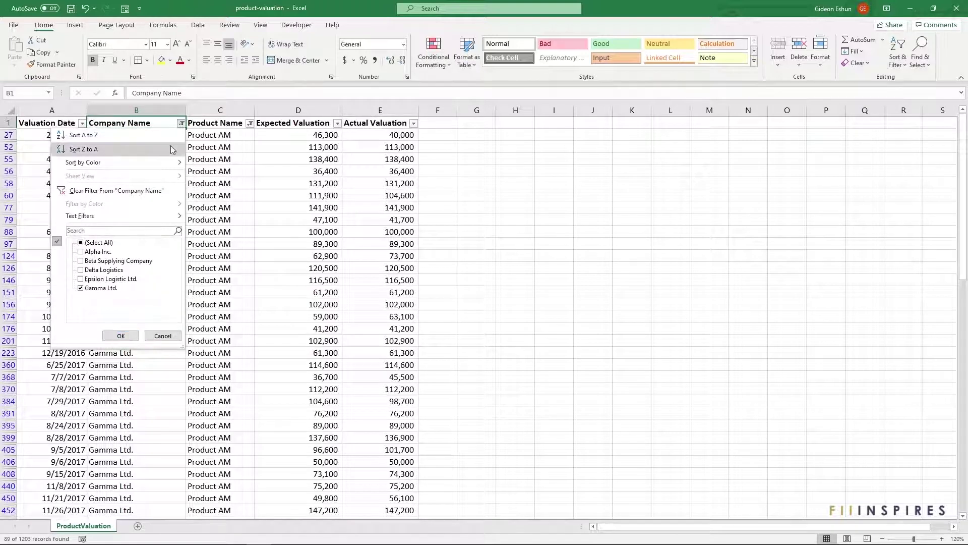
left_click(161, 190)
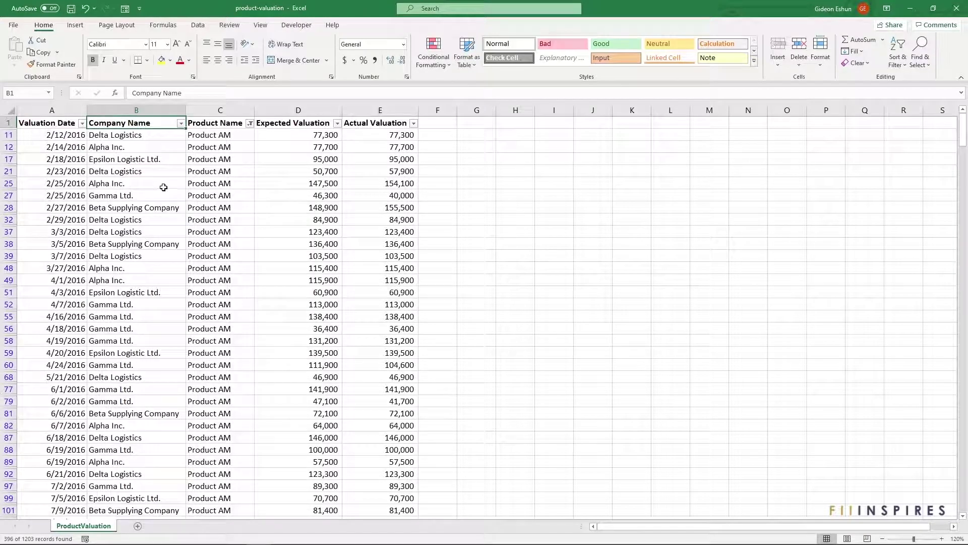
Clear all remaining filters from the data at once and select a cell in the Product Name column
left_click(901, 65)
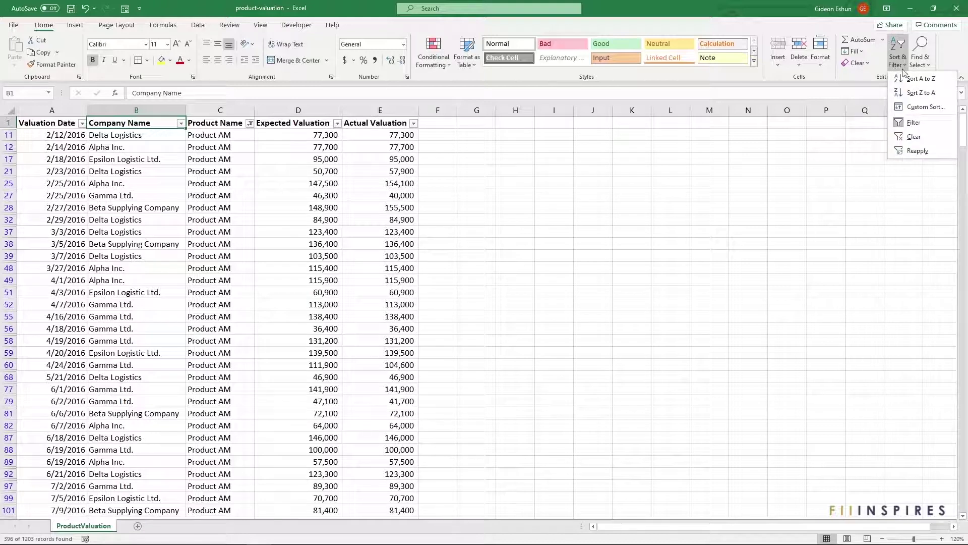
left_click(914, 137)
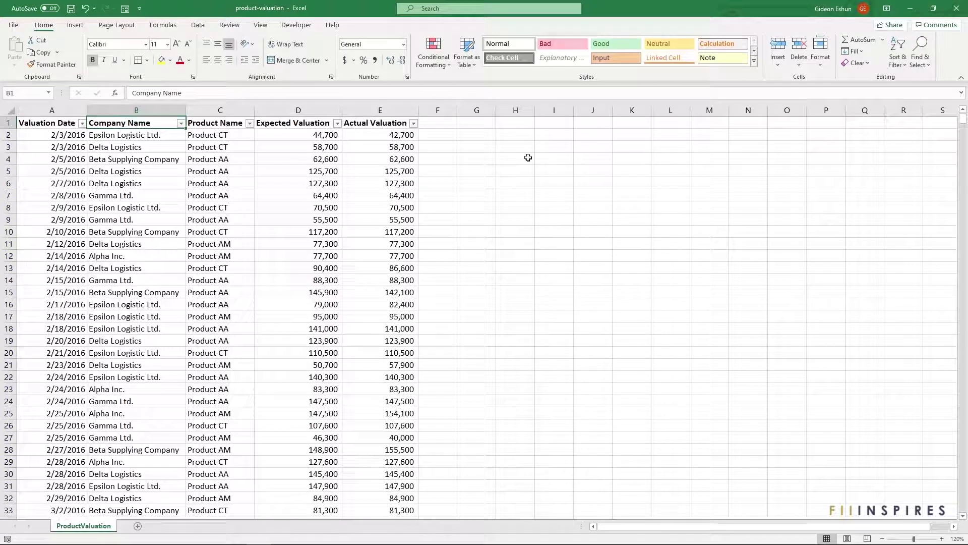
left_click(240, 160)
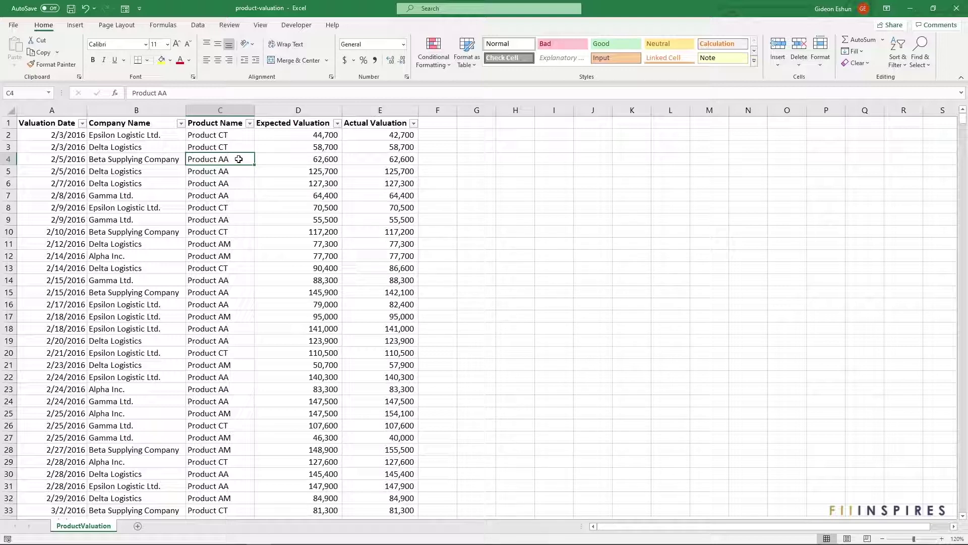
Examine how the Valuation Date filter groups dates by expanding 2020 and its January, and collapse both again
left_click(82, 124)
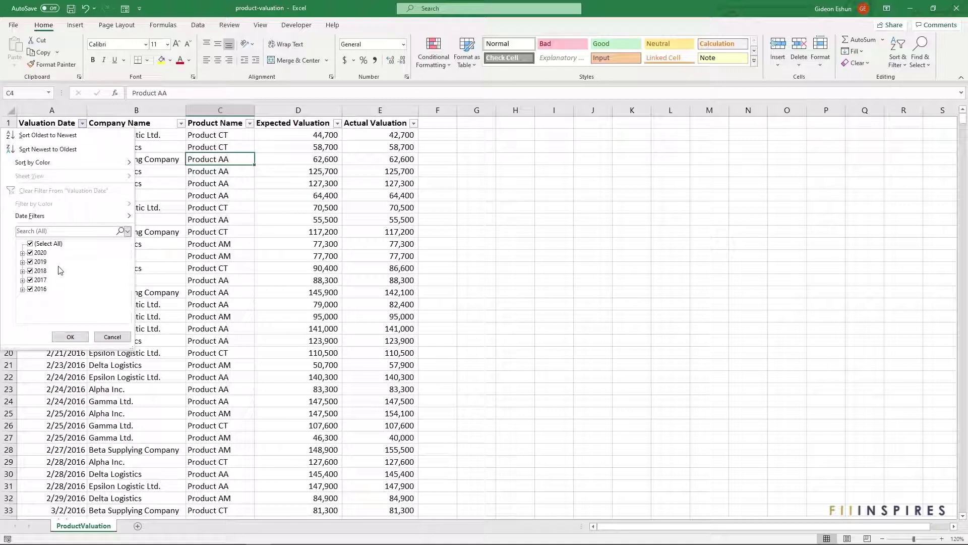
left_click(22, 253)
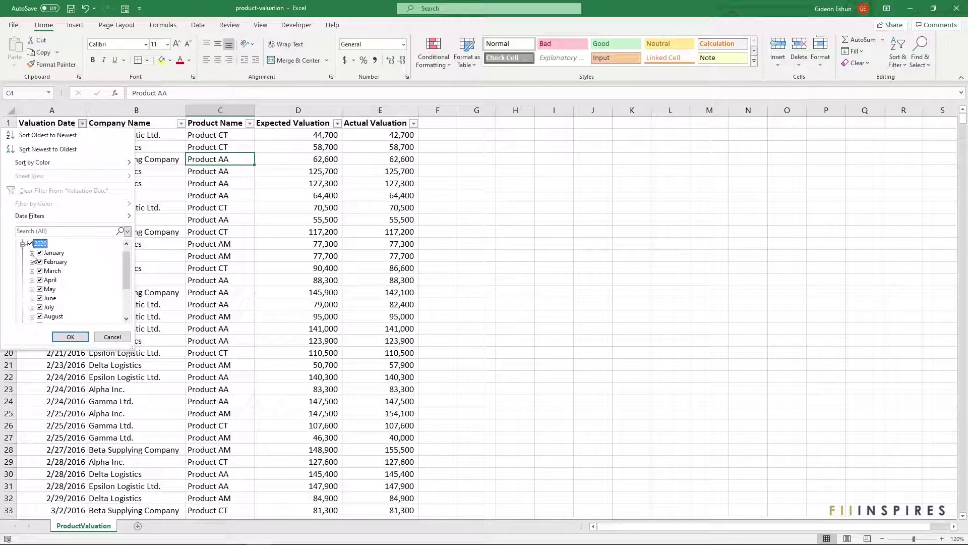
left_click(32, 253)
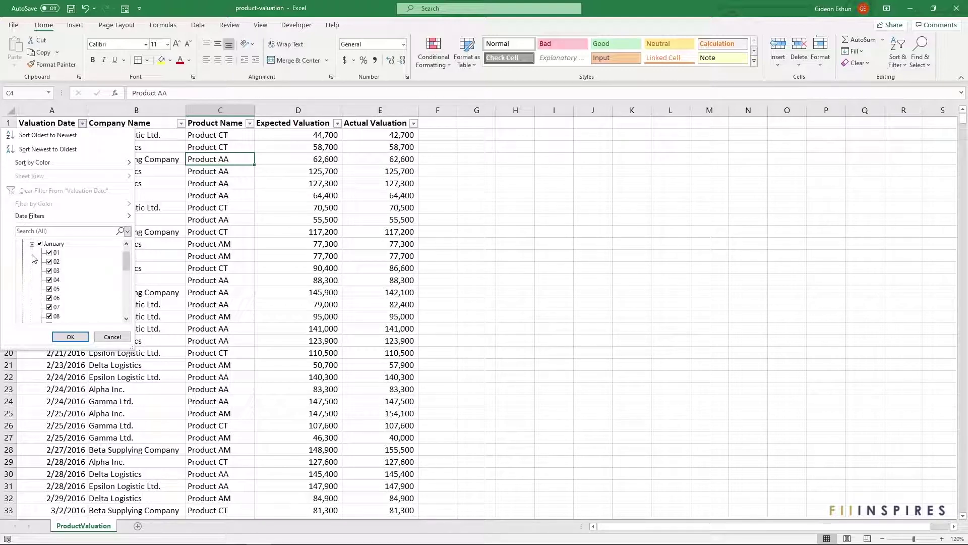
left_click(31, 243)
scroll(32, 250, "up", 1)
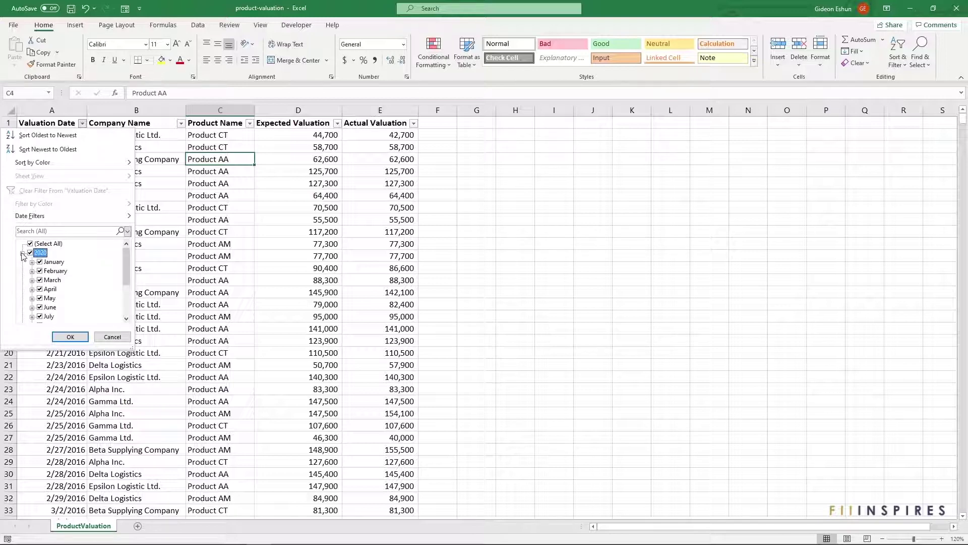
left_click(22, 252)
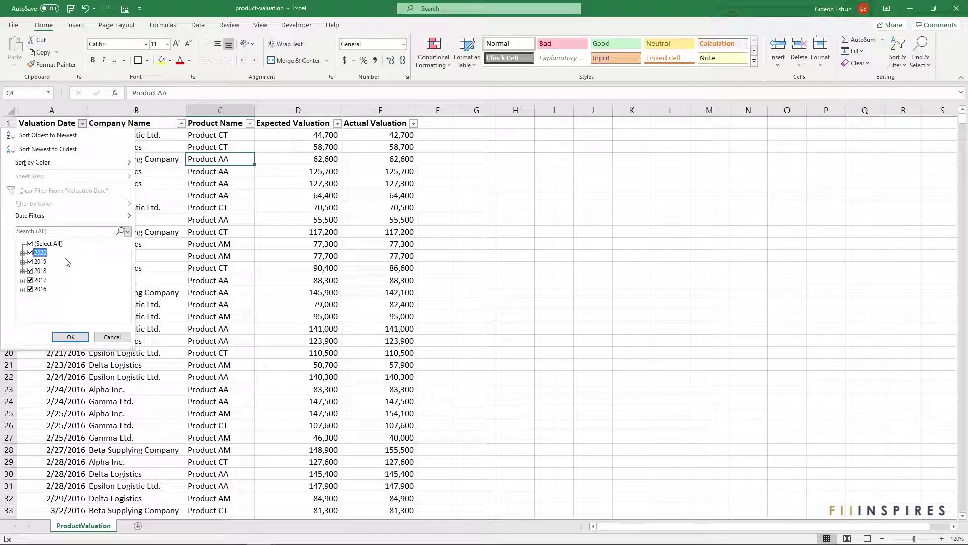
Filter the Valuation Date column to show only rows from 2016 and 2019
left_click(30, 244)
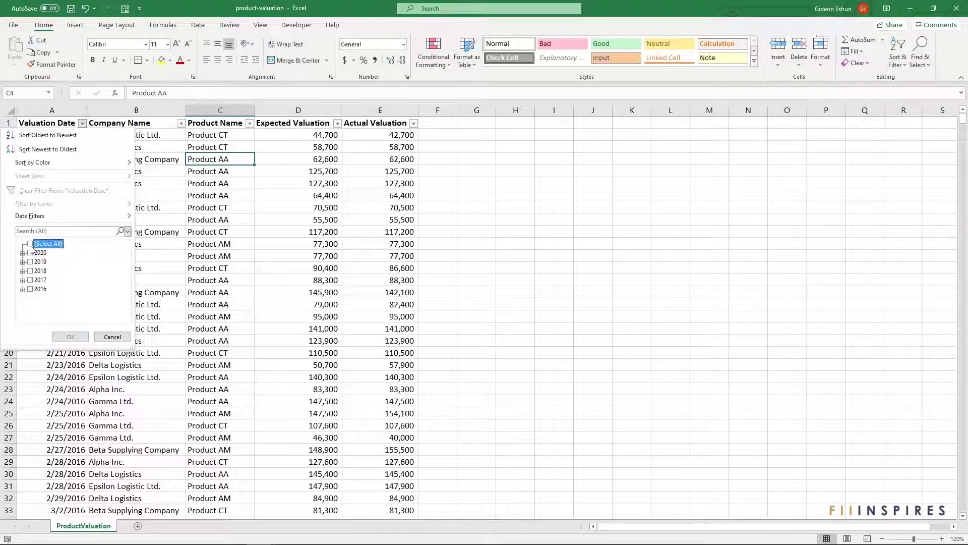
left_click(30, 289)
left_click(30, 262)
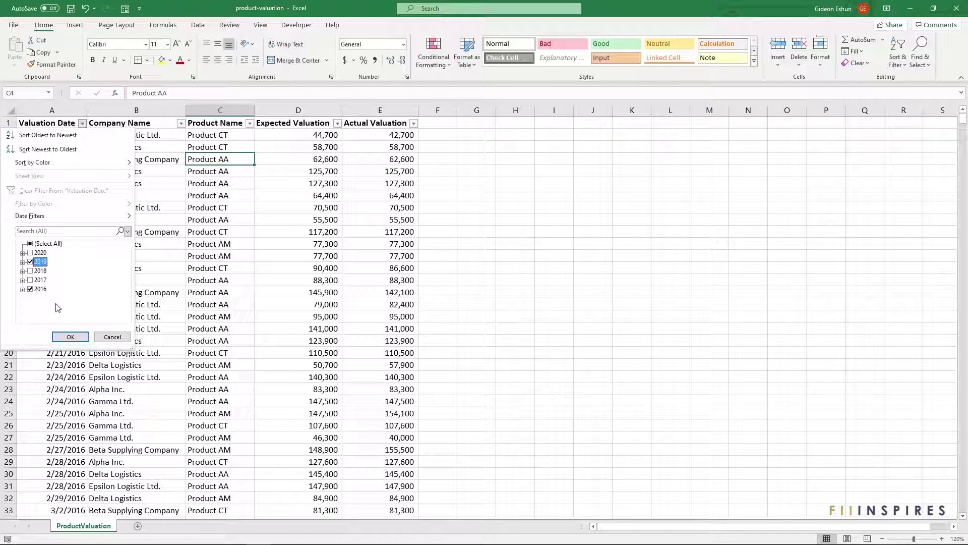
left_click(70, 336)
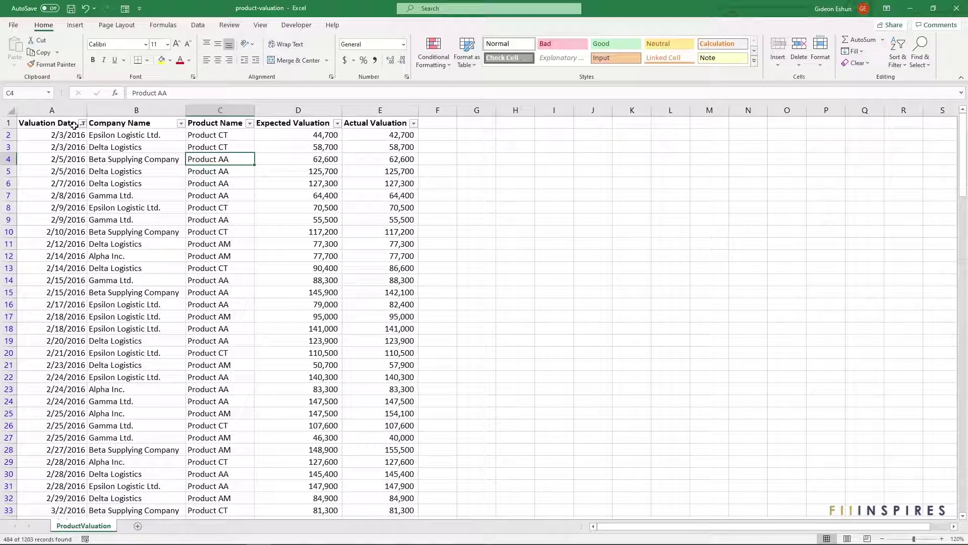
Review the filtered Valuation Date column and its selected years, and clear that column's filter
left_click(70, 110)
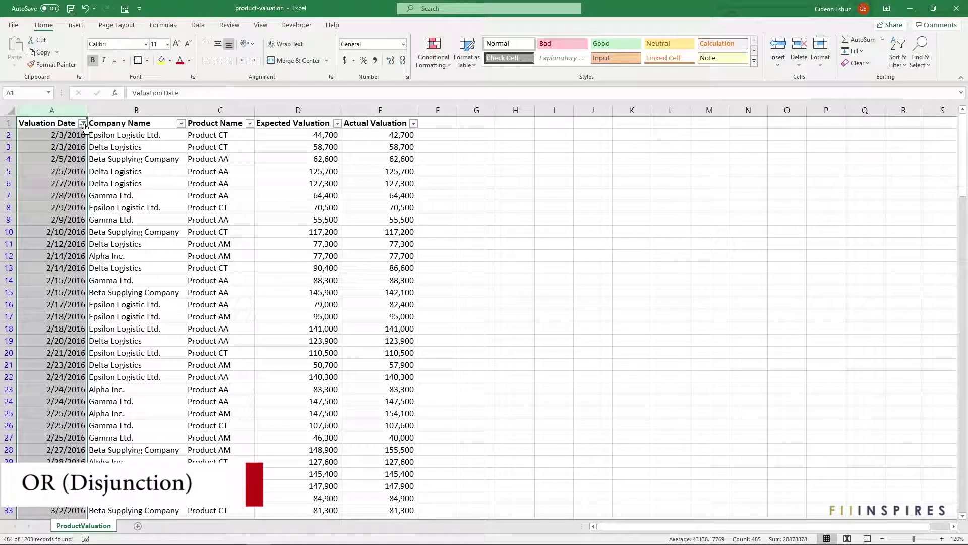
left_click(84, 124)
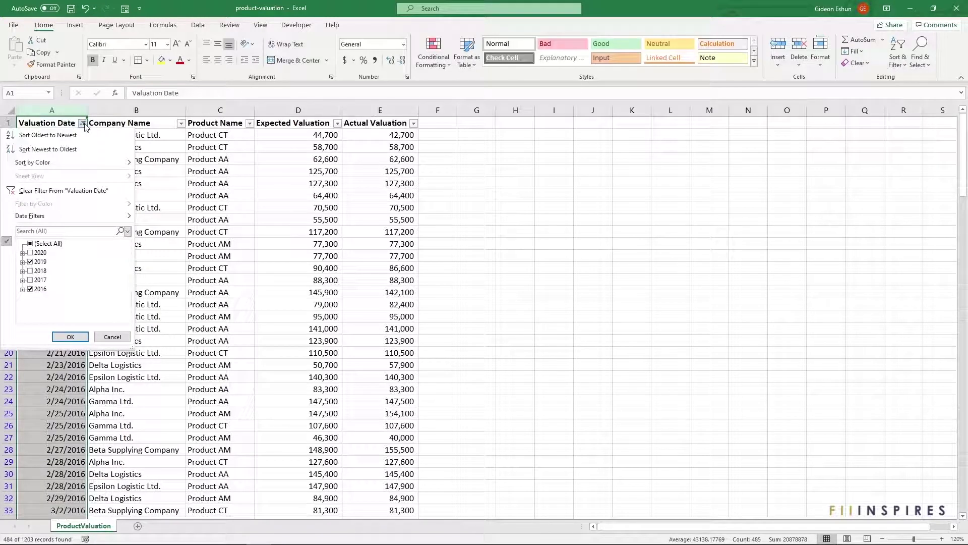
left_click(182, 168)
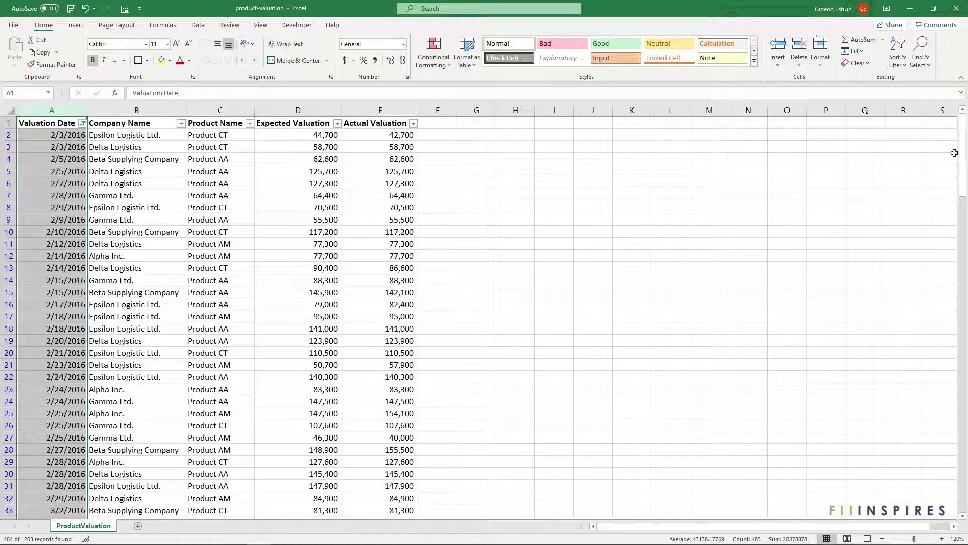
left_click_drag(963, 151, 937, 114)
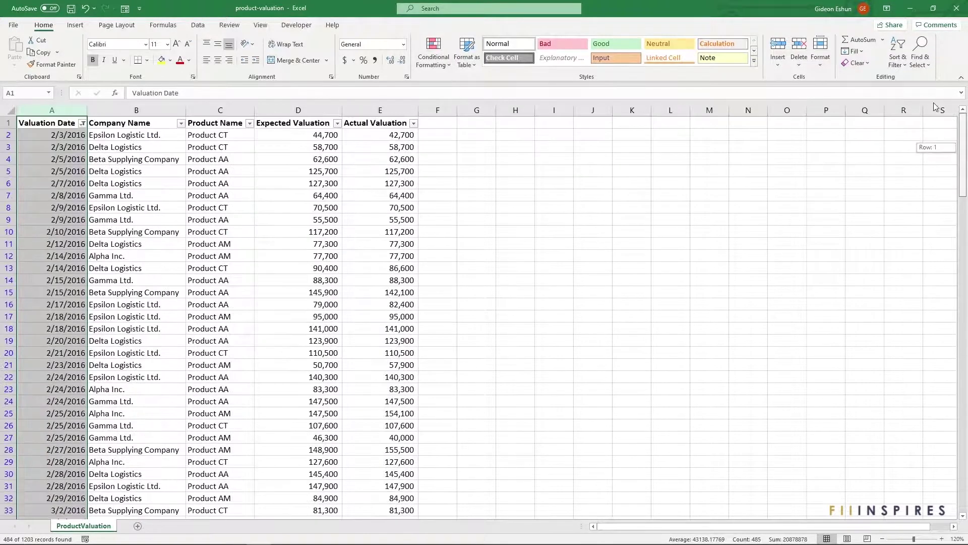
left_click(82, 123)
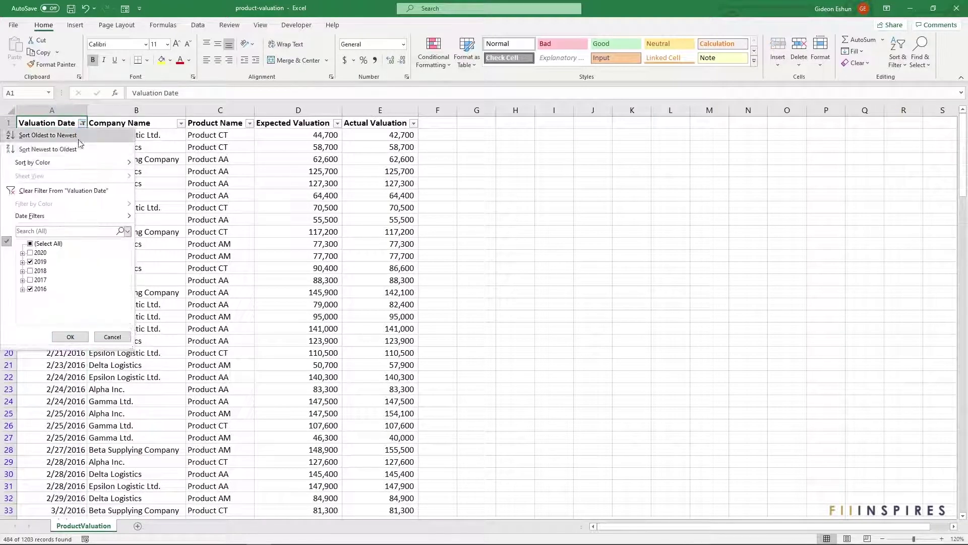
left_click(71, 190)
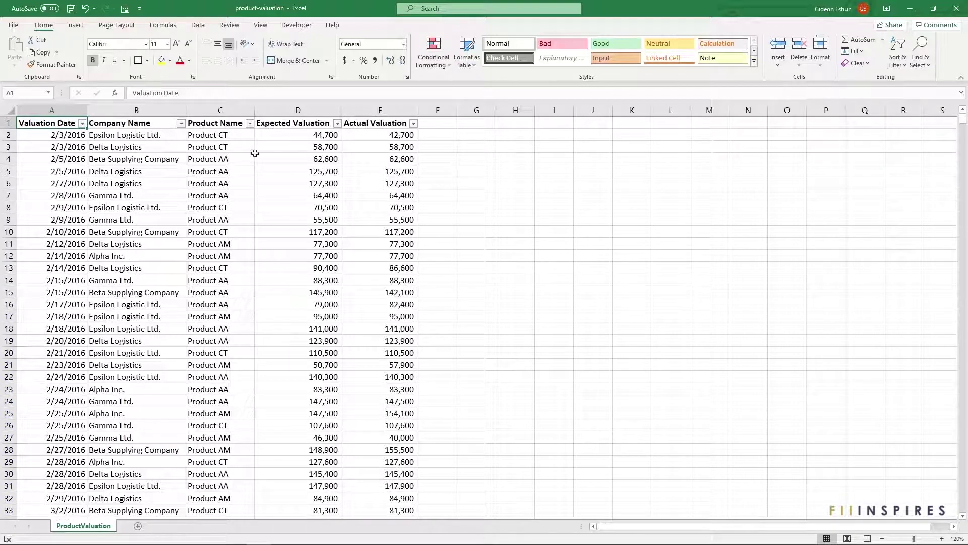
Filter the Expected Valuation column to show only rows with the value 150,000
left_click_drag(299, 109, 370, 111)
left_click(311, 124)
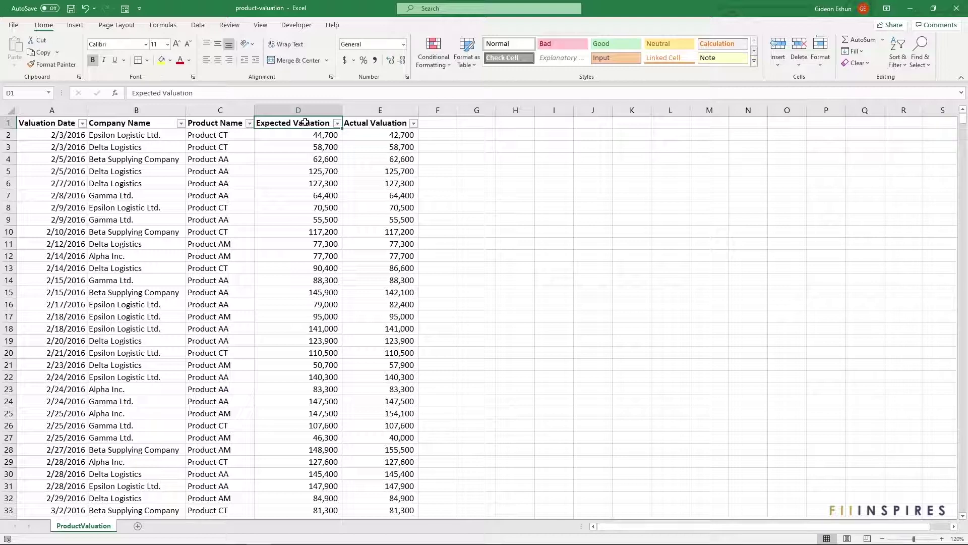
left_click(337, 124)
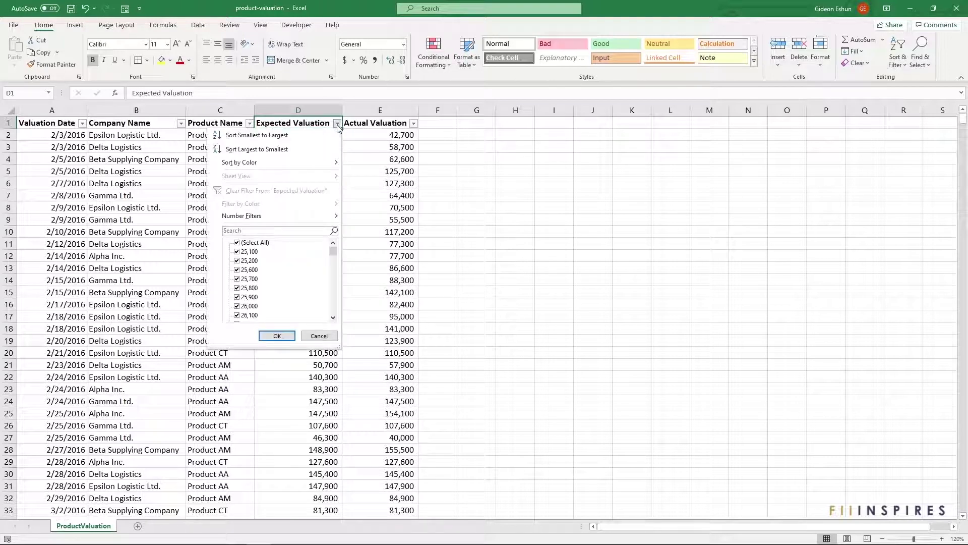
left_click(237, 243)
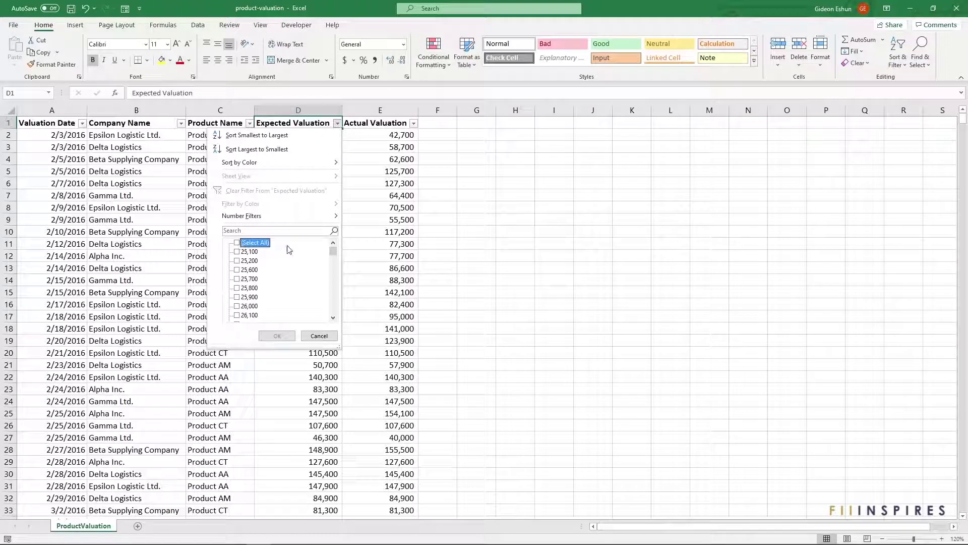
left_click_drag(332, 252, 298, 317)
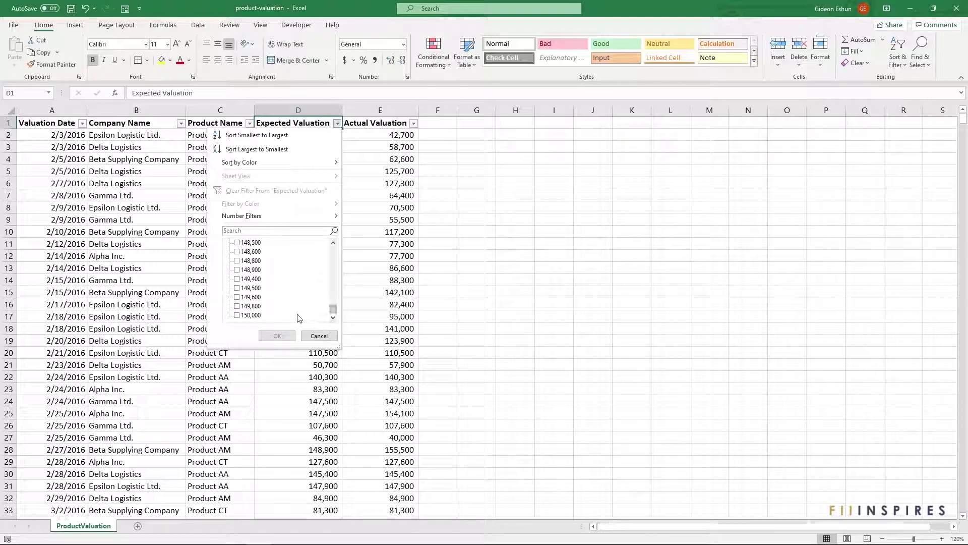
left_click(237, 316)
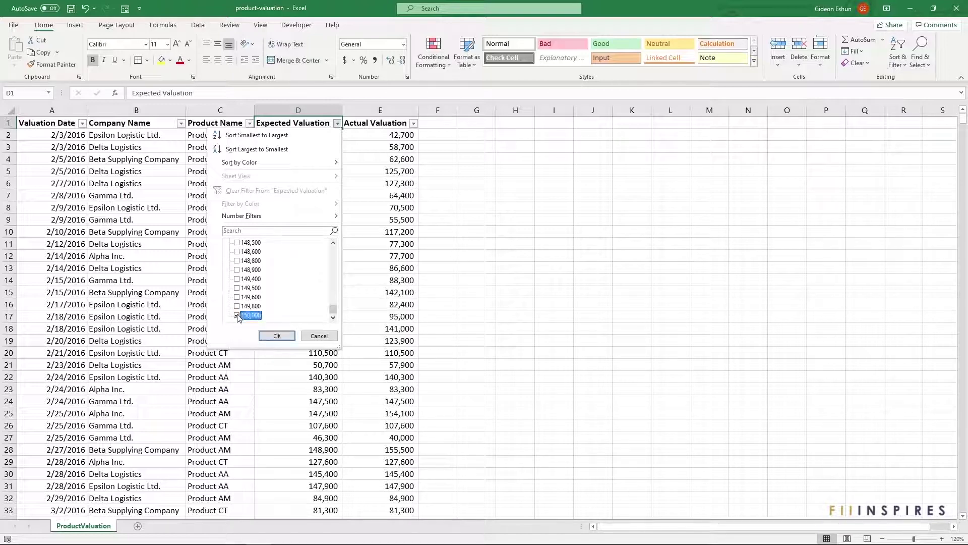
left_click(276, 336)
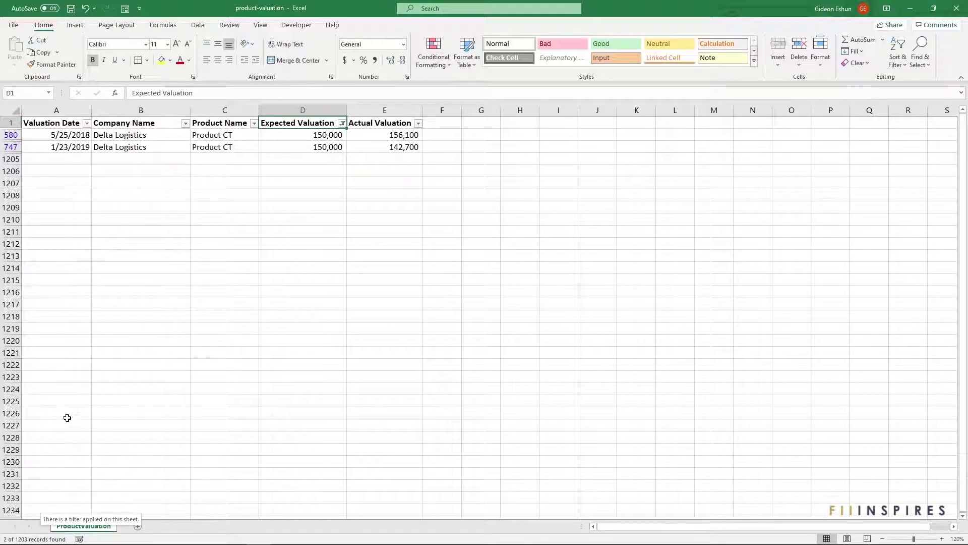
Review the valuation dates, companies, products and expected valuations of the filtered rows
left_click(76, 136)
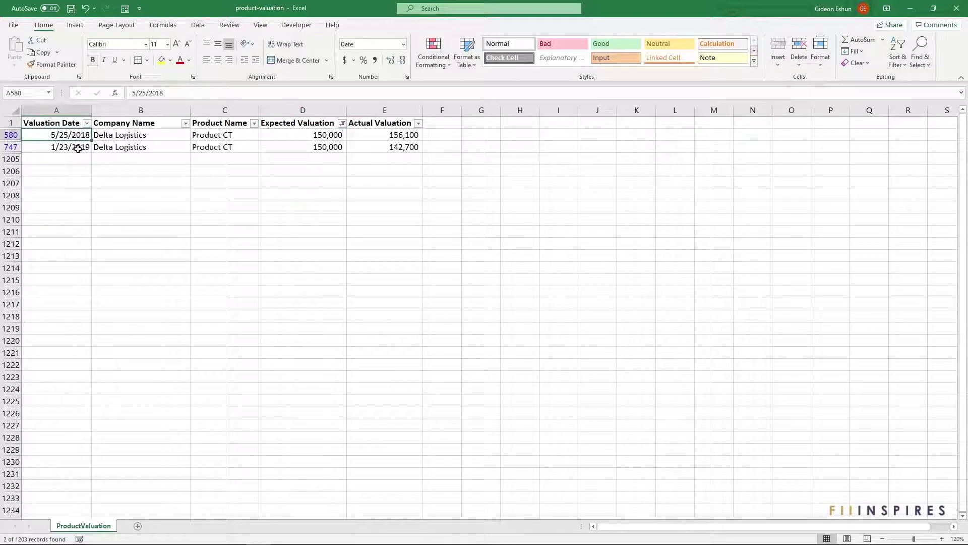
left_click(79, 148)
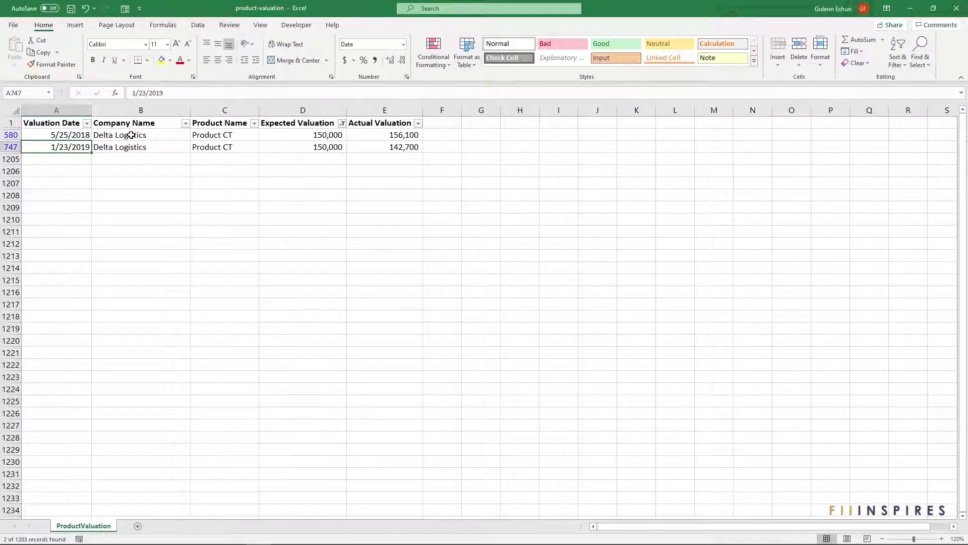
left_click_drag(131, 135, 173, 147)
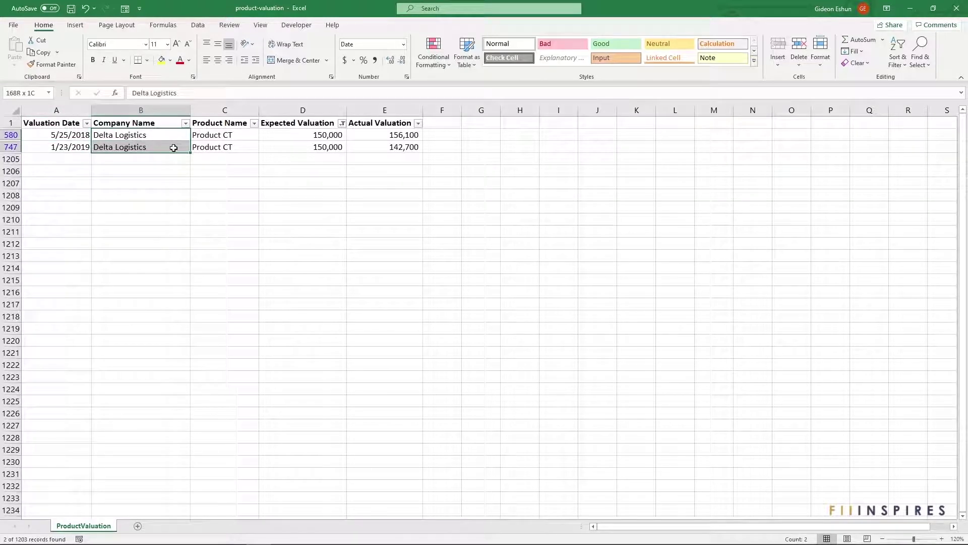
left_click_drag(203, 136, 244, 147)
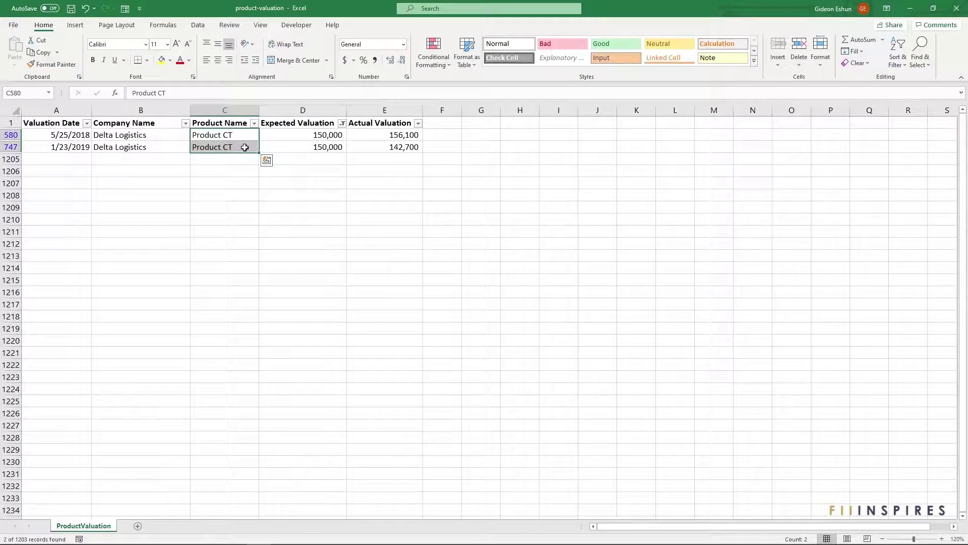
left_click(283, 149)
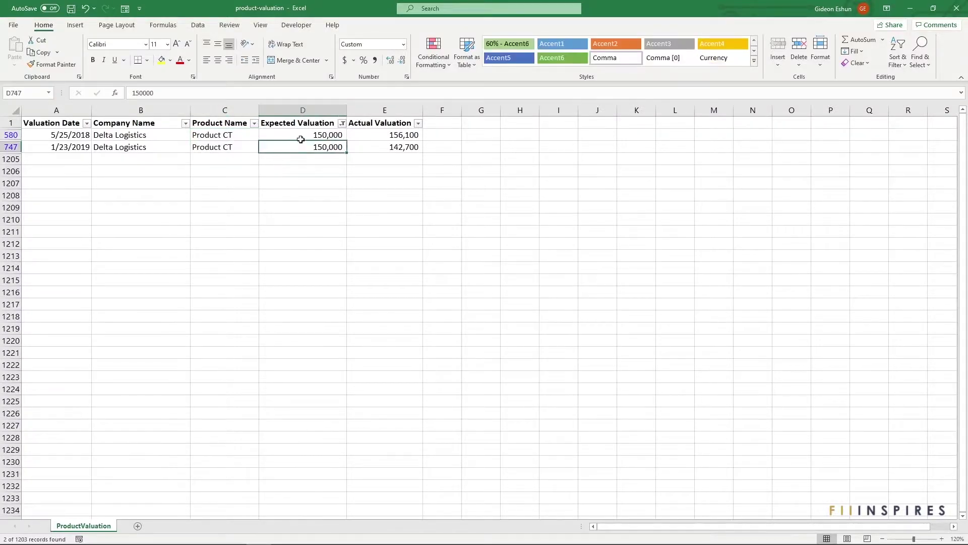